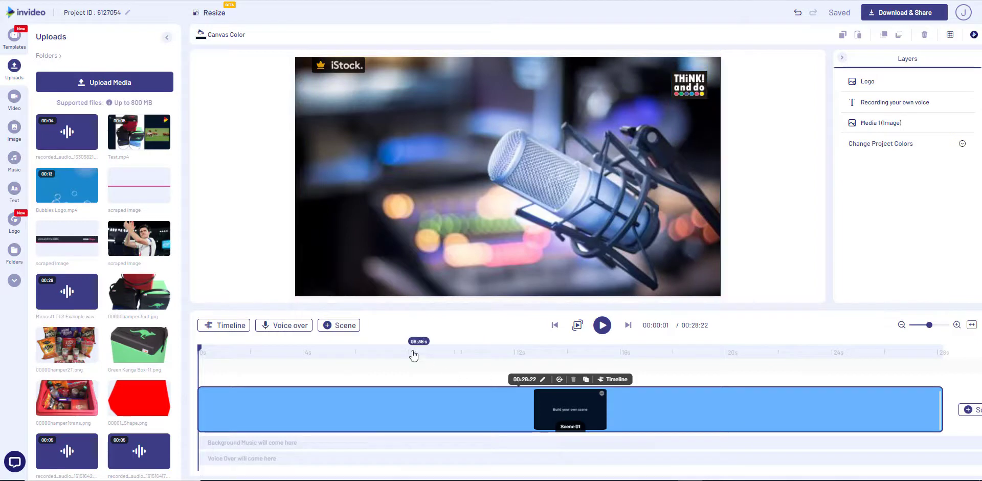
Record a voice-over of about 30 seconds with the microphone, add it to the project and play the scene through.
left_click(276, 330)
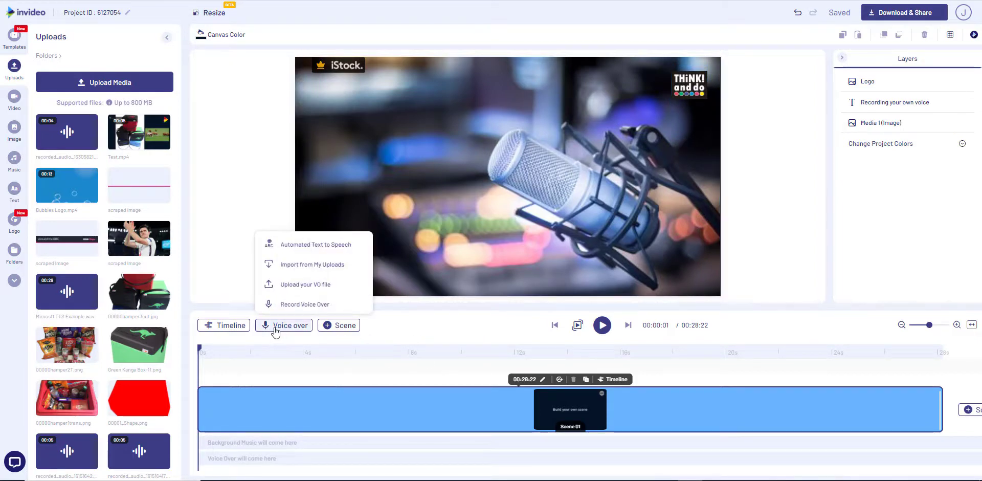
left_click(295, 305)
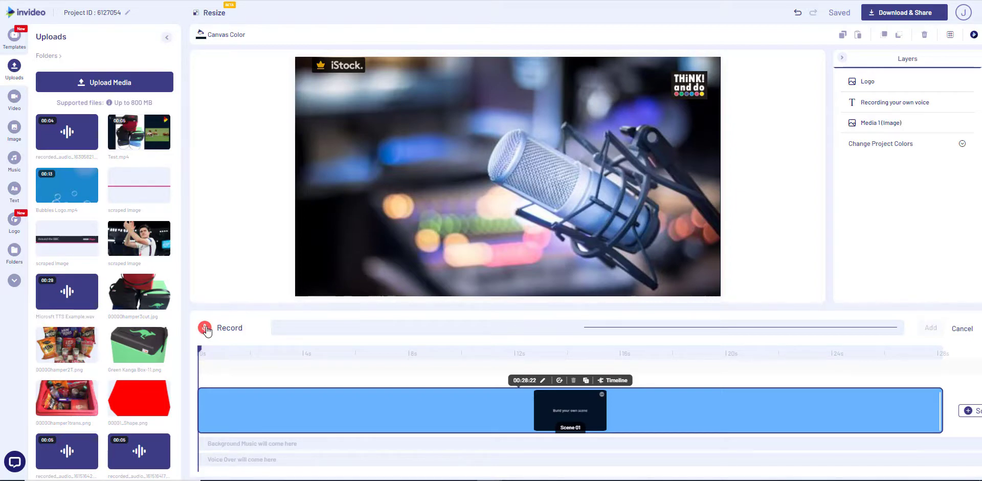
left_click(205, 328)
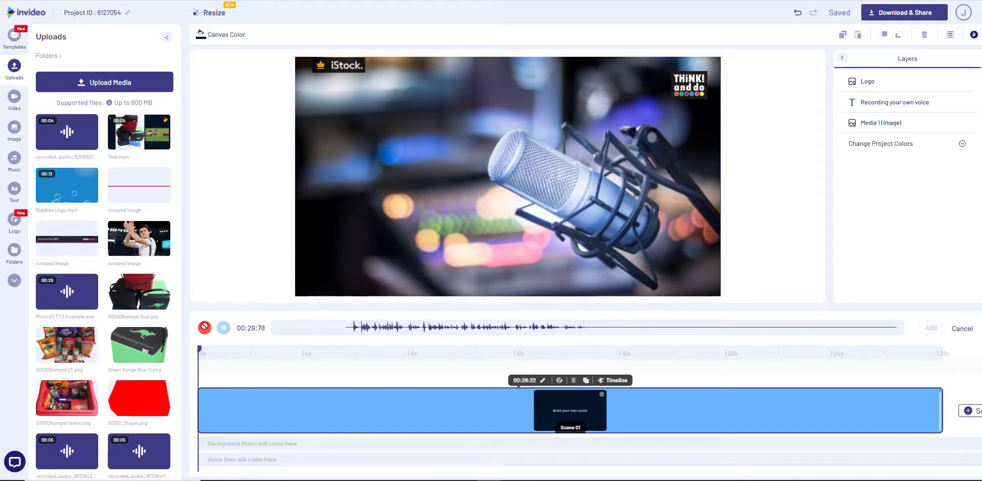
left_click(204, 326)
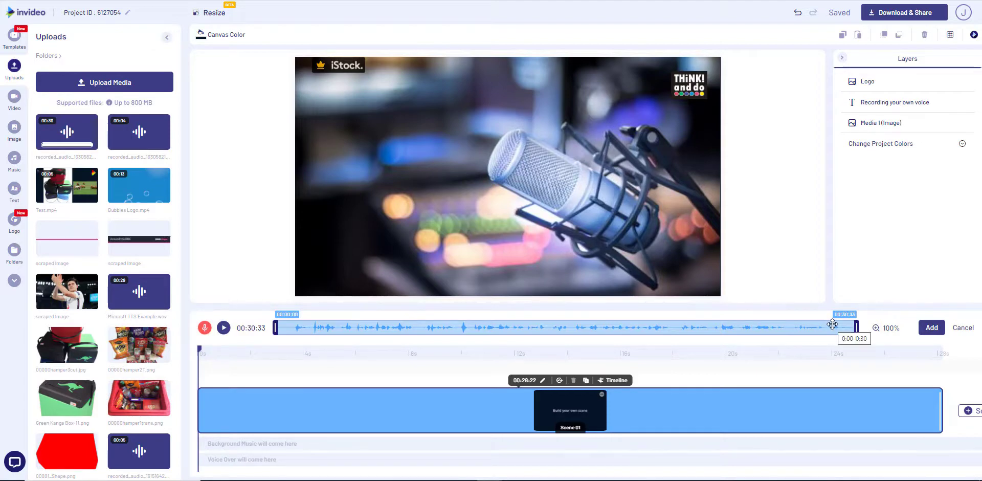
left_click(932, 328)
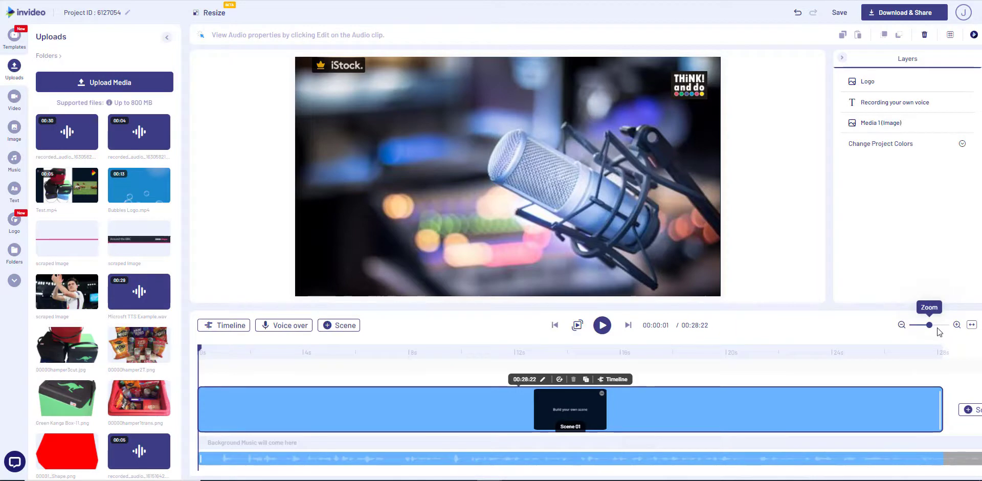
mouse_move(362, 453)
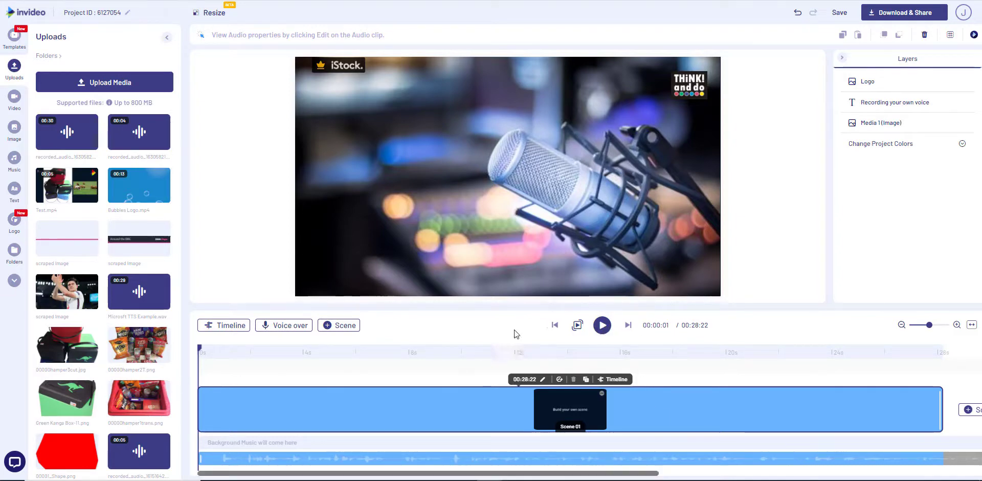
left_click(603, 328)
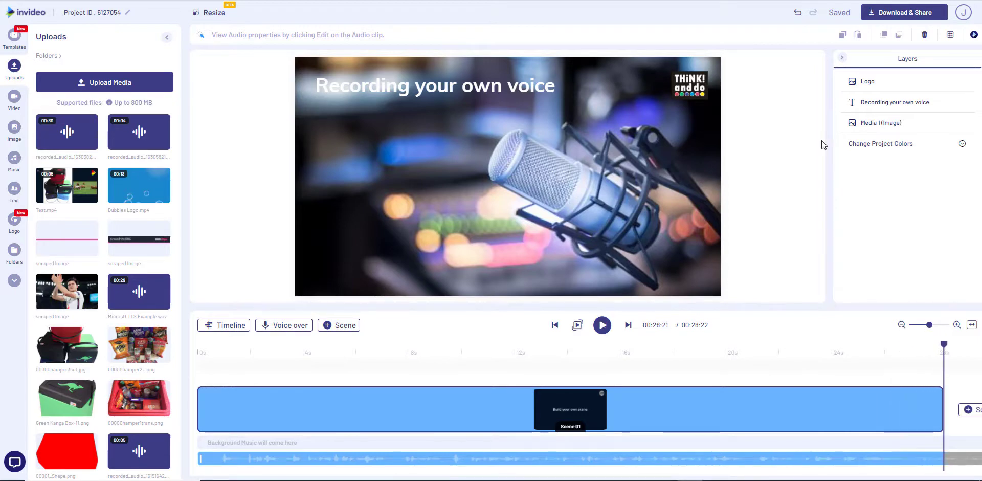
Extend Scene 01 to 00:30:40 so it reaches the end of the voice-over, and play the ending from about 26:14.
mouse_move(634, 460)
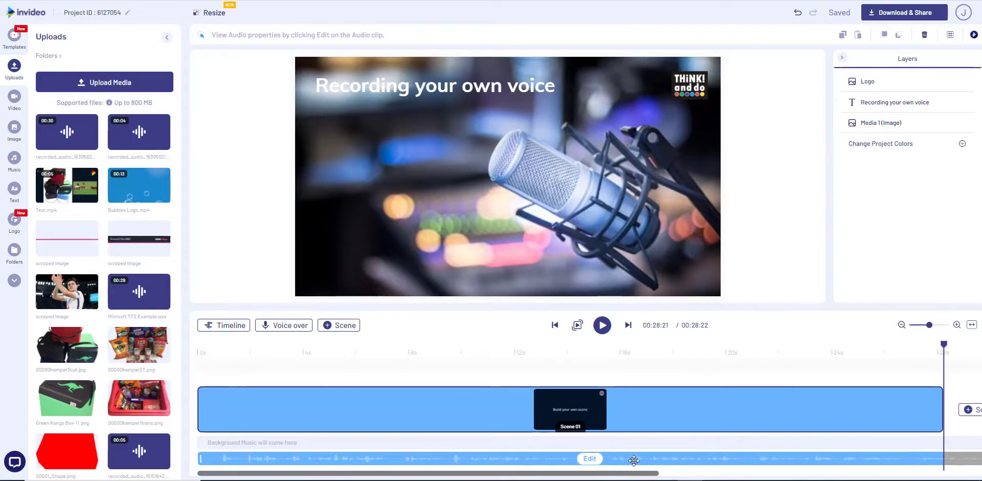
left_click_drag(642, 476, 797, 476)
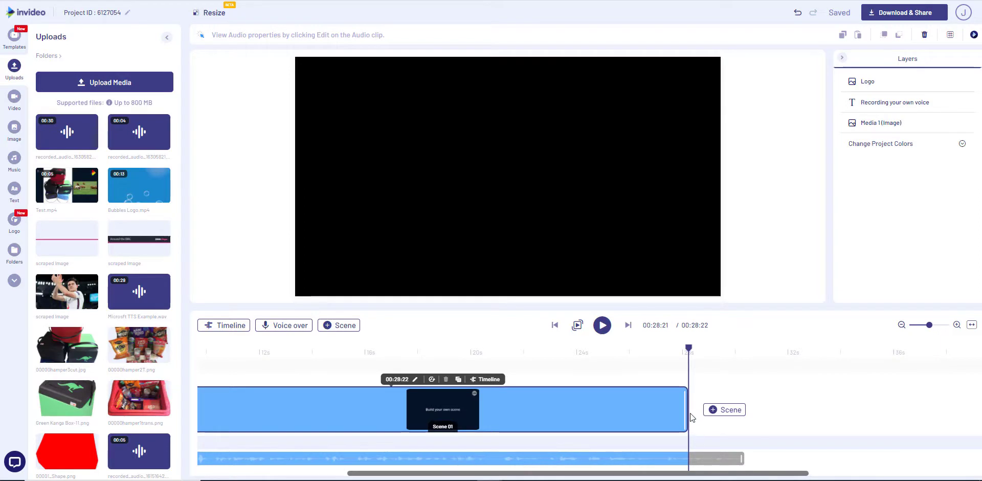
left_click_drag(686, 410, 743, 421)
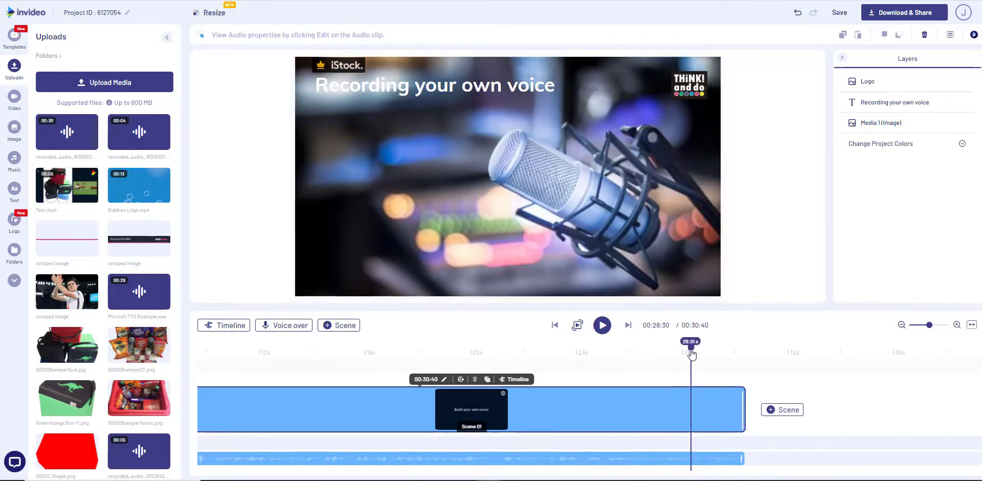
left_click_drag(689, 349, 634, 364)
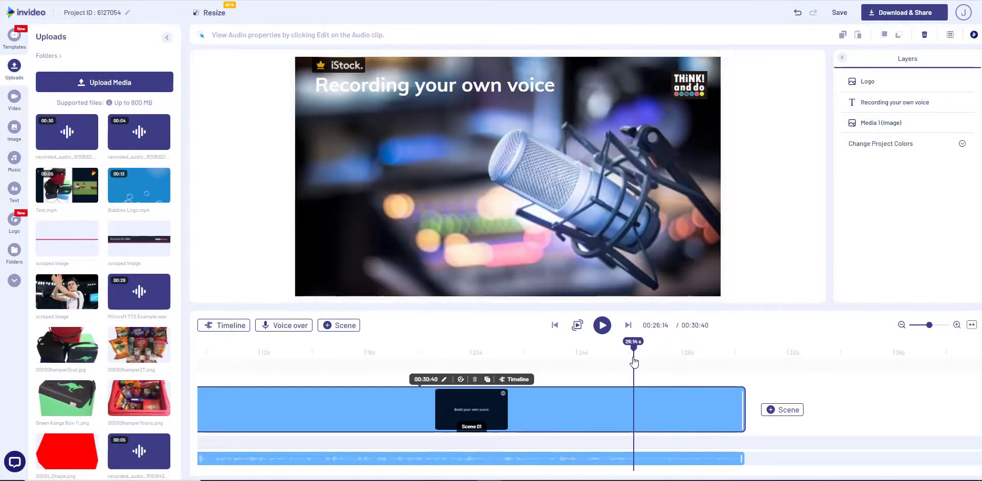
left_click(602, 326)
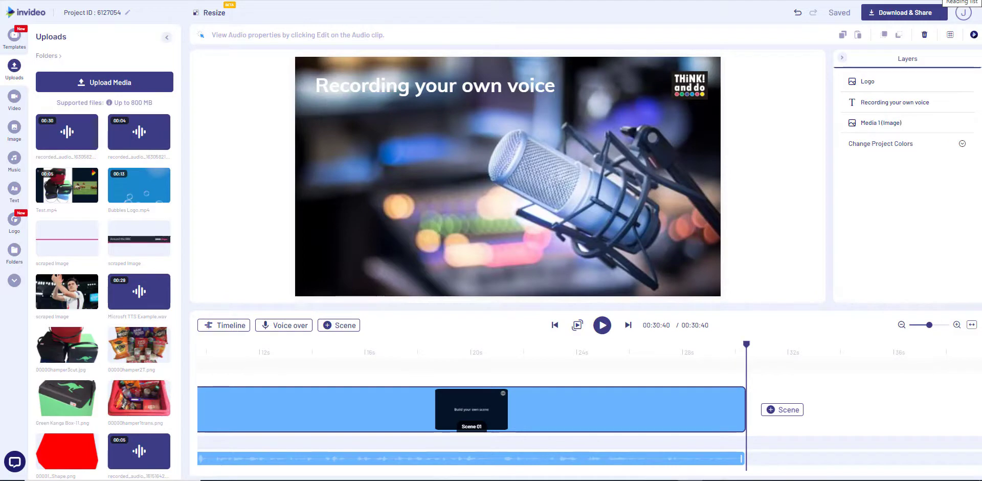
Export the finished video at the default 1080p resolution.
left_click(918, 16)
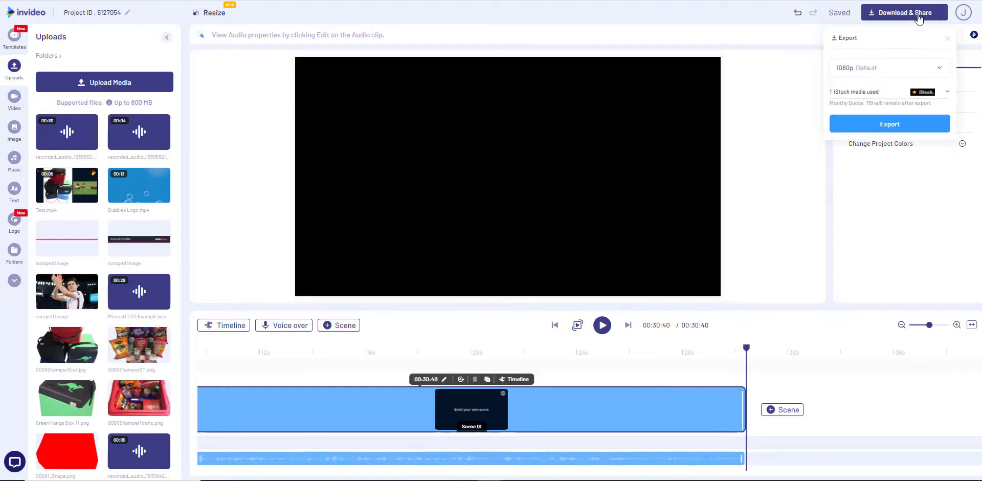
left_click(878, 124)
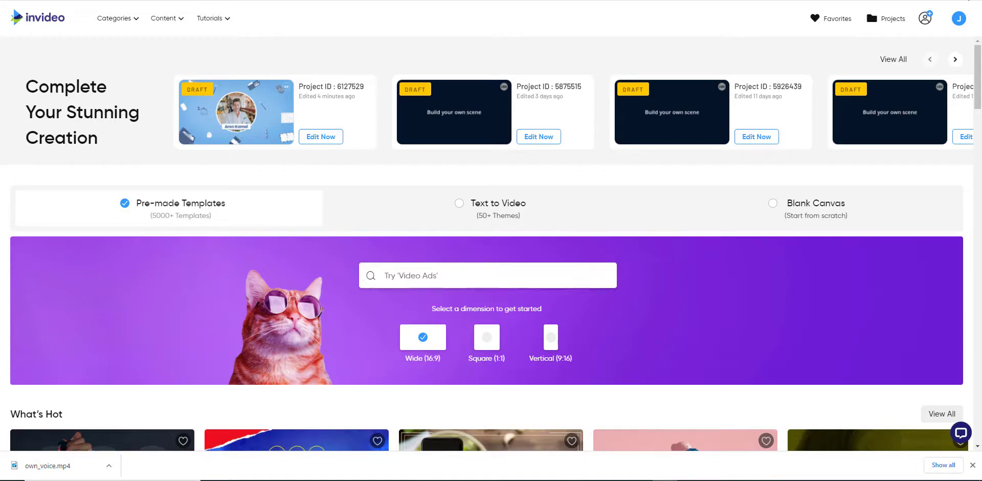
Browse the What's Hot templates on the home page and look through their full collection.
scroll(112, 185, "down", 8)
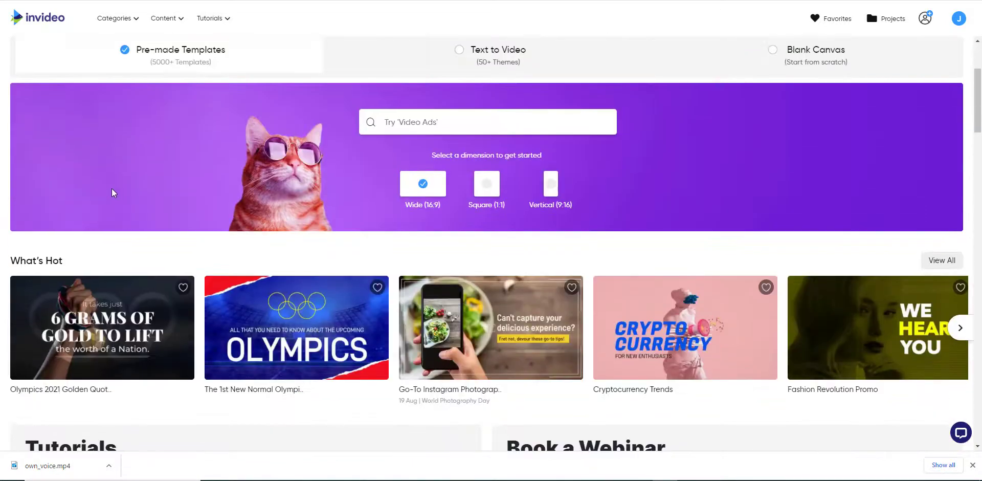
scroll(56, 122, "up", 3)
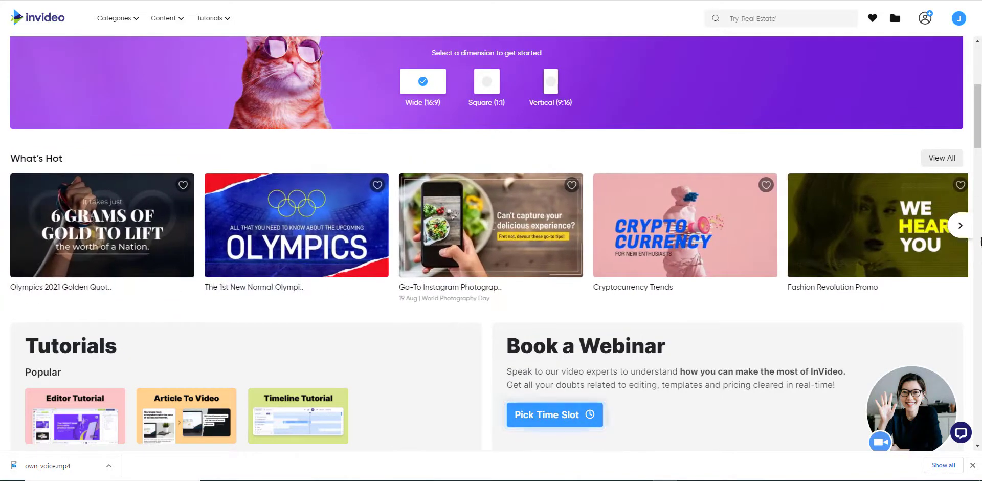
left_click(959, 226)
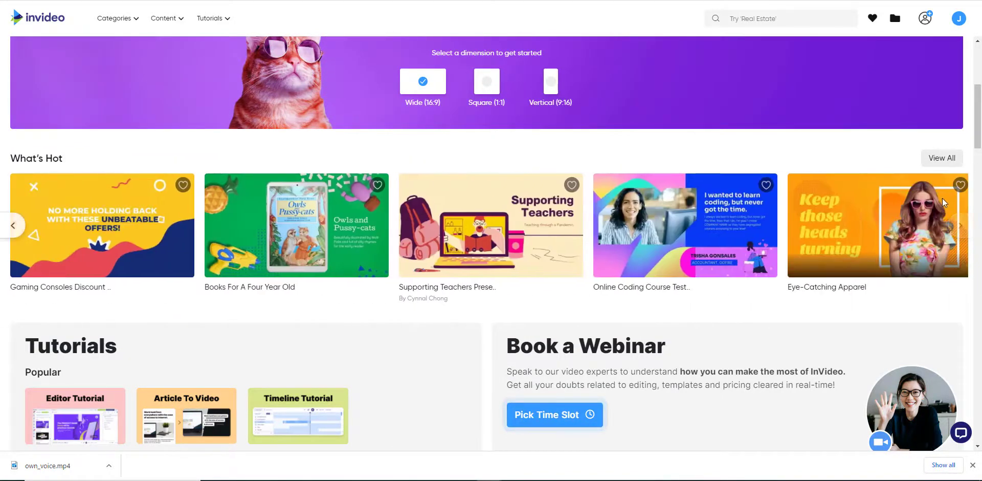
mouse_move(934, 159)
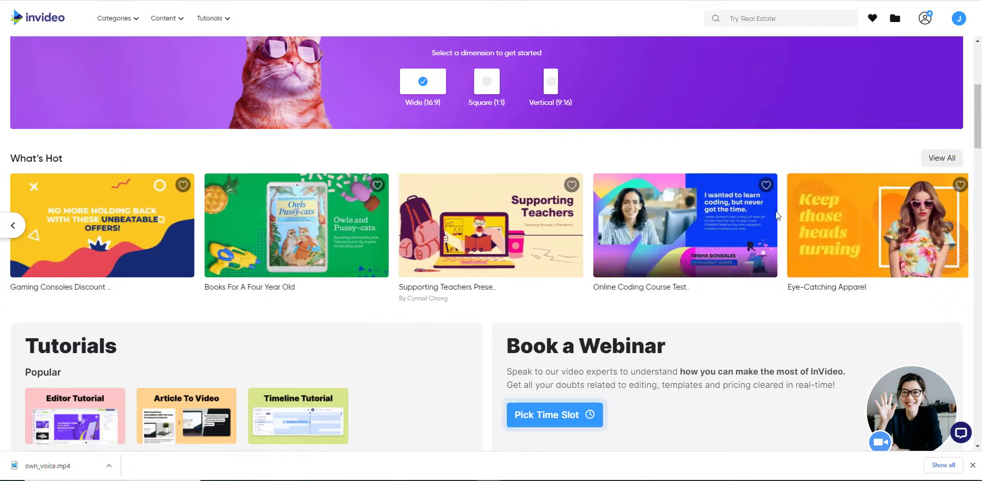
scroll(934, 164, "up", 5)
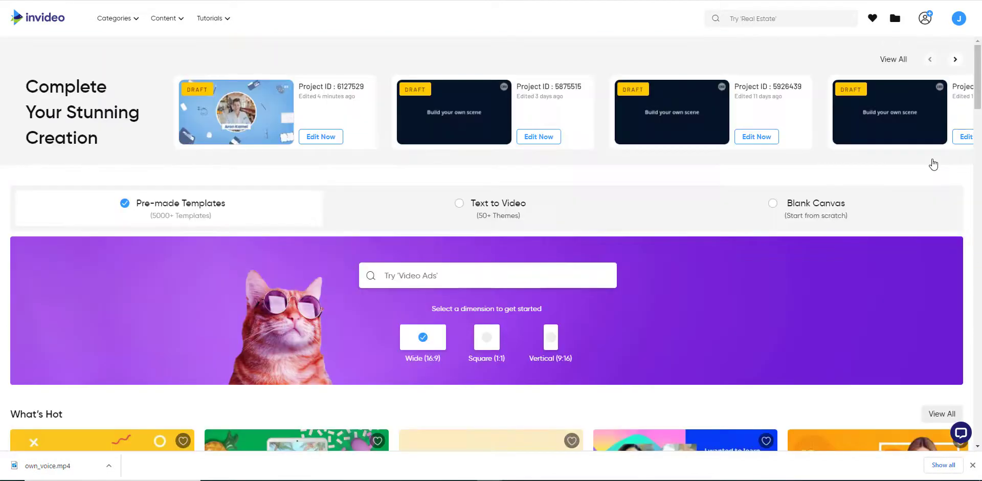
scroll(657, 271, "down", 3)
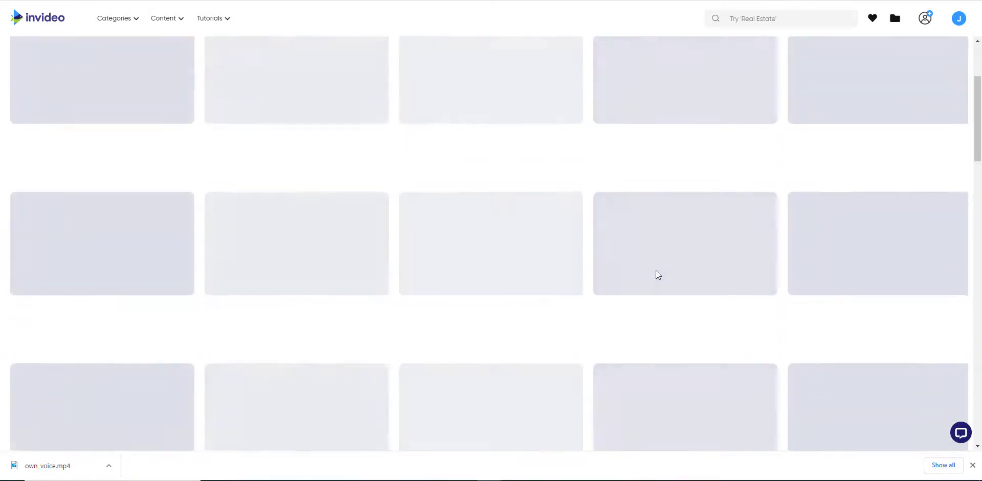
scroll(605, 305, "down", 10)
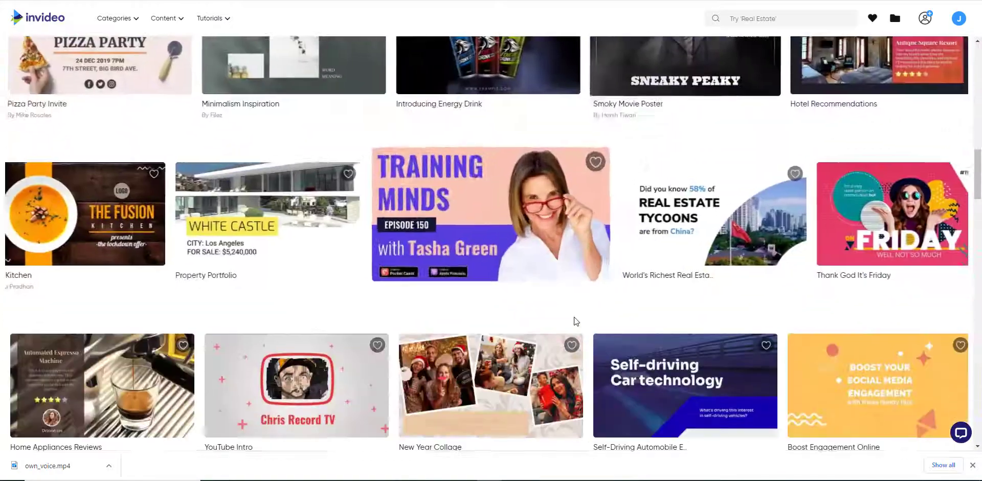
scroll(577, 321, "down", 15)
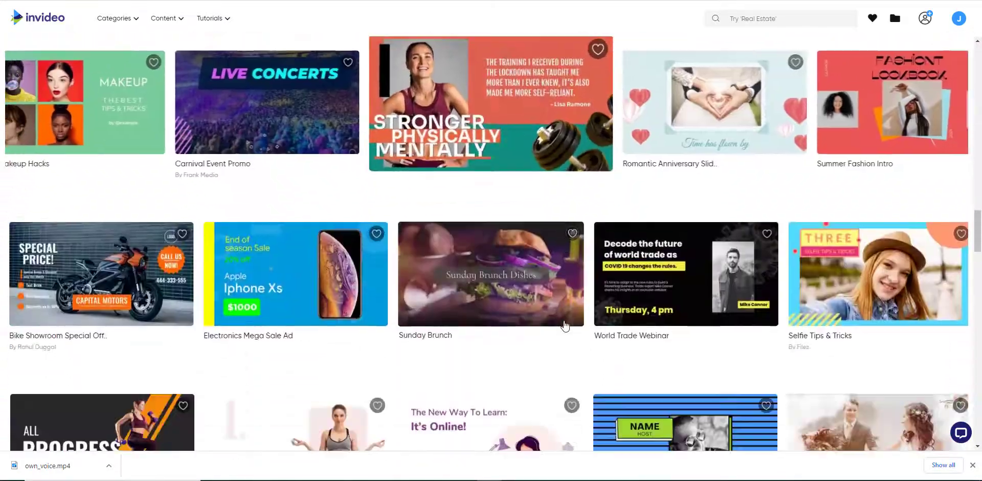
scroll(565, 325, "down", 5)
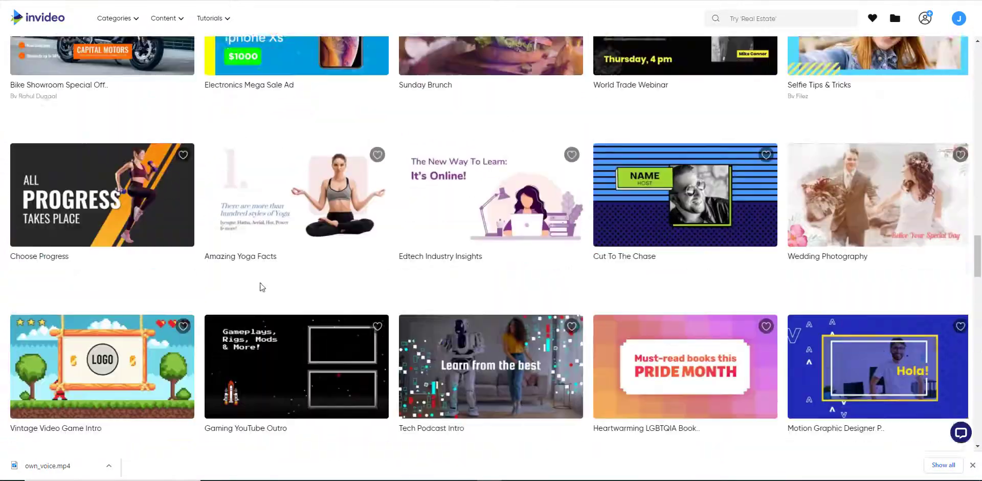
Preview the Amazing Yoga Facts template with its details and close the preview.
scroll(261, 287, "up", 1)
mouse_move(300, 203)
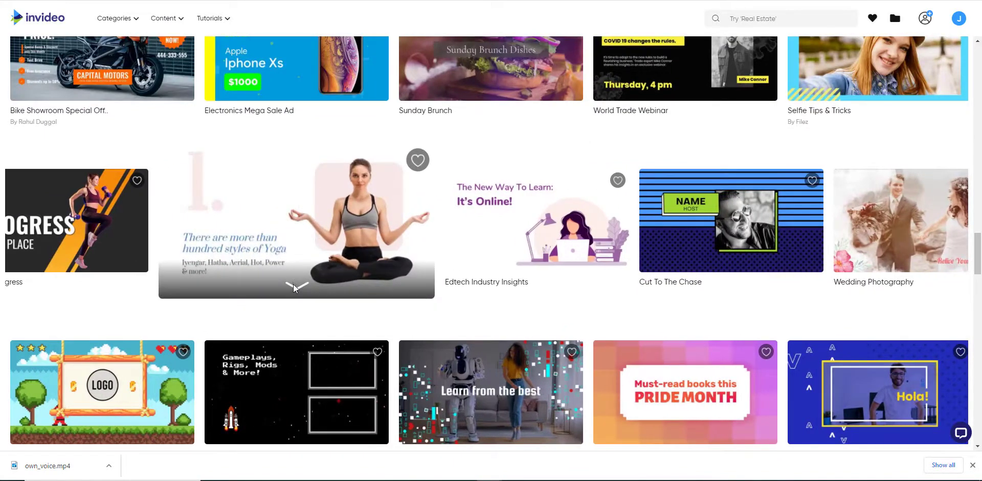
left_click(296, 286)
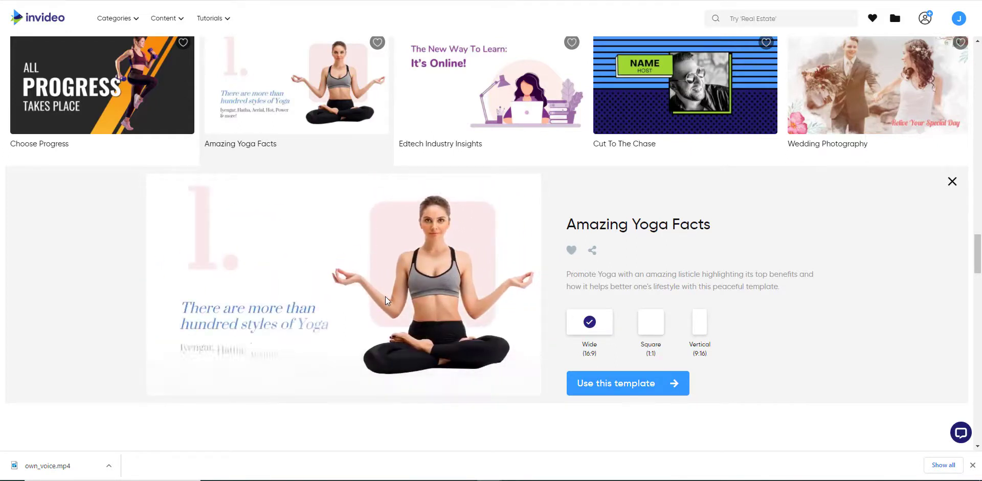
left_click(954, 183)
Look through the rest of the template collection down to the end of the page.
scroll(273, 219, "down", 3)
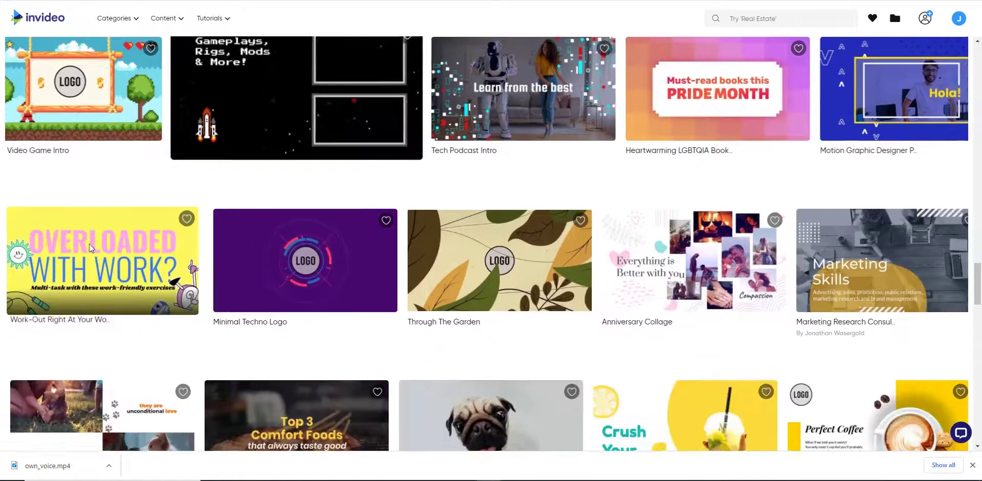
scroll(89, 243, "down", 15)
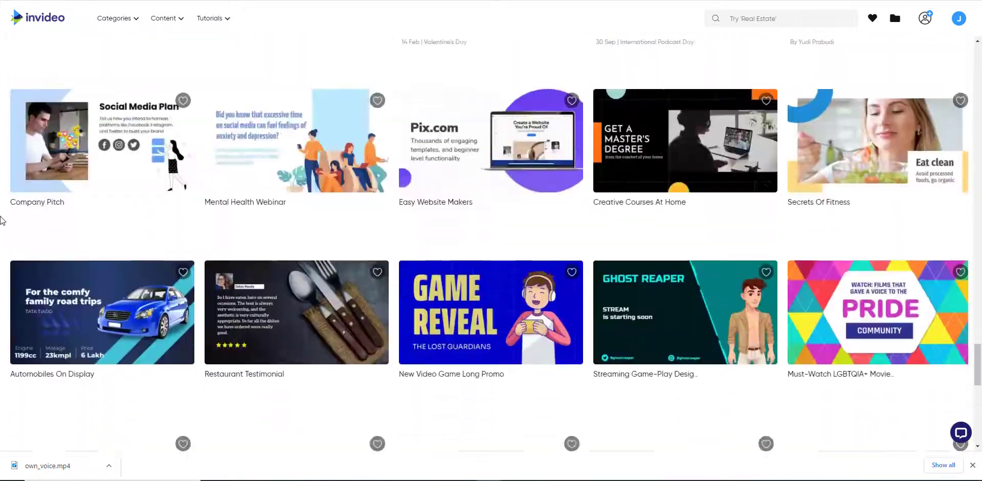
scroll(5, 215, "down", 10)
scroll(8, 213, "up", 5)
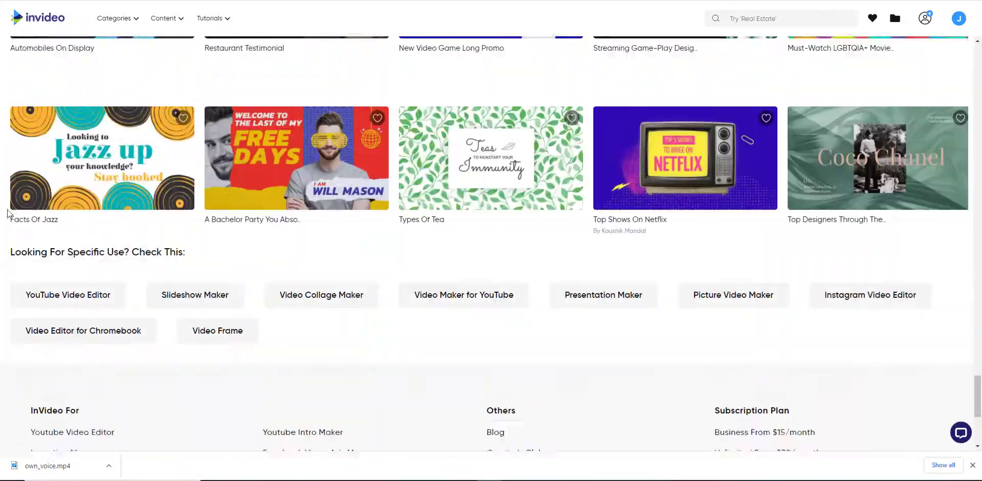
scroll(7, 213, "up", 15)
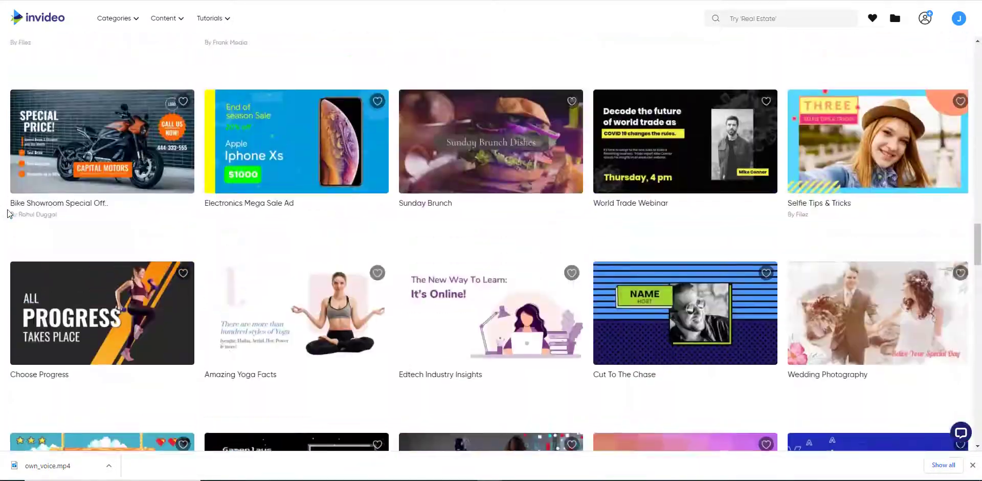
scroll(8, 213, "up", 15)
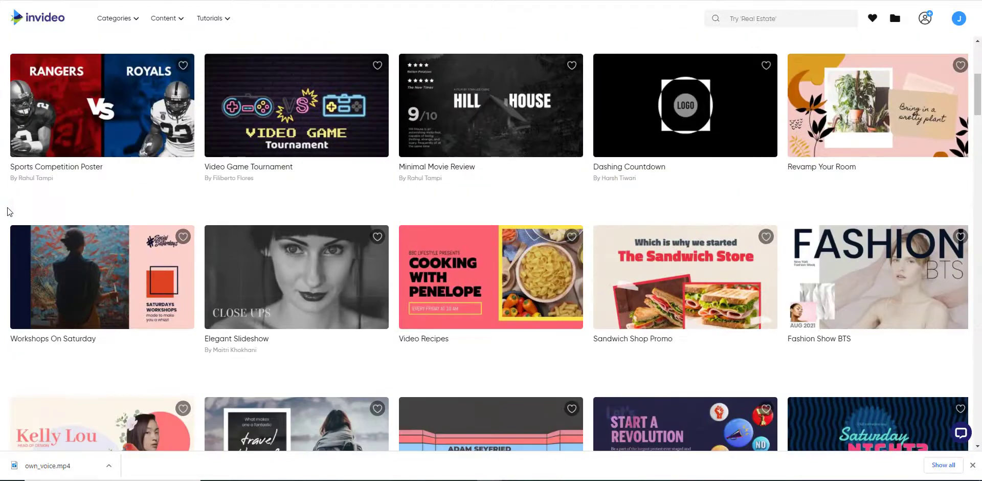
Return to the home page and look through its template sections, from the event calendar to Intros and Logo Reveals and Video Ads.
left_click(37, 18)
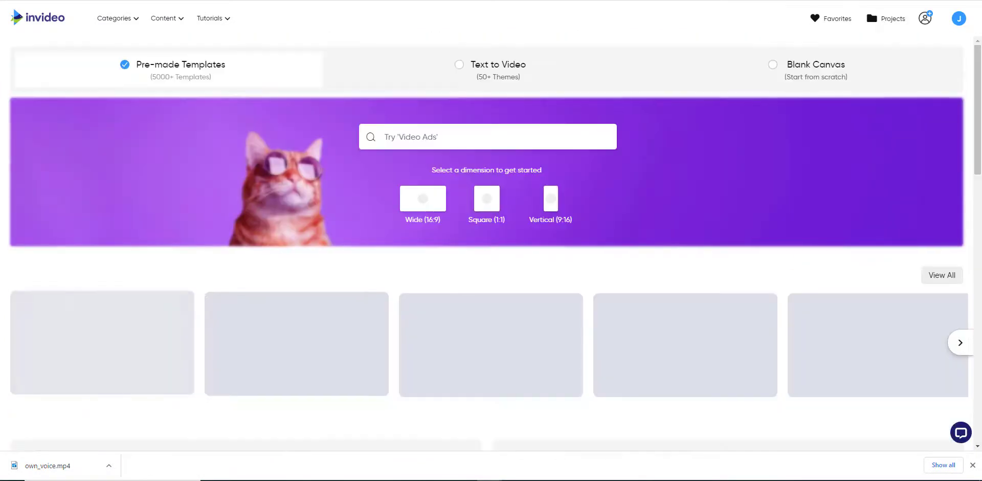
scroll(118, 178, "down", 7)
scroll(117, 185, "down", 8)
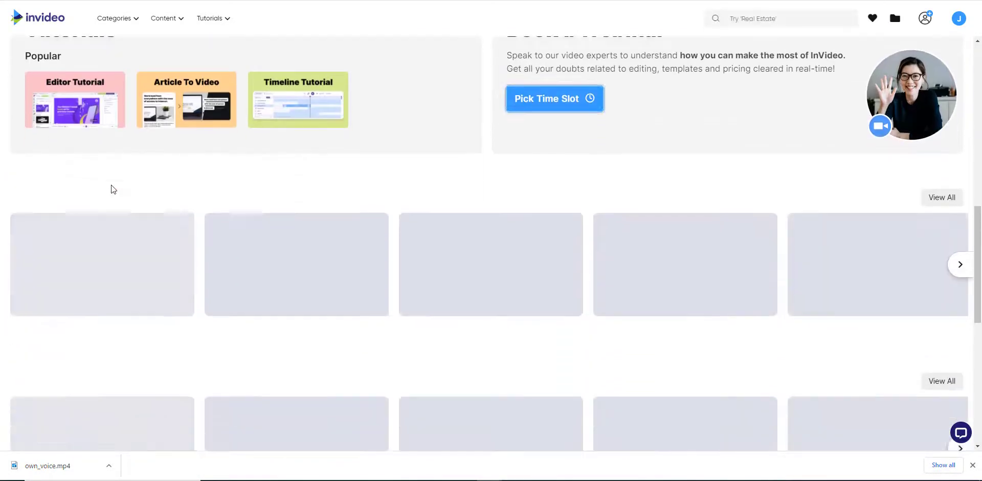
scroll(95, 202, "down", 1)
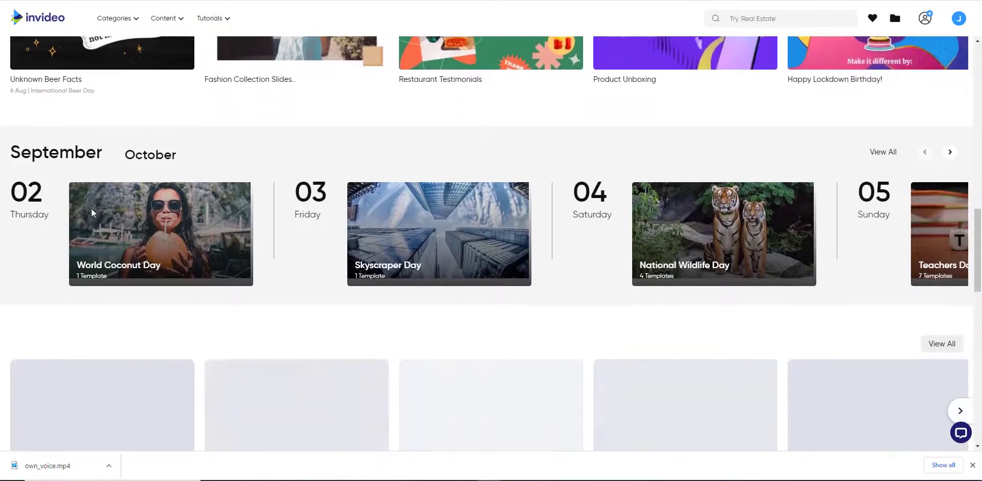
scroll(94, 220, "down", 4)
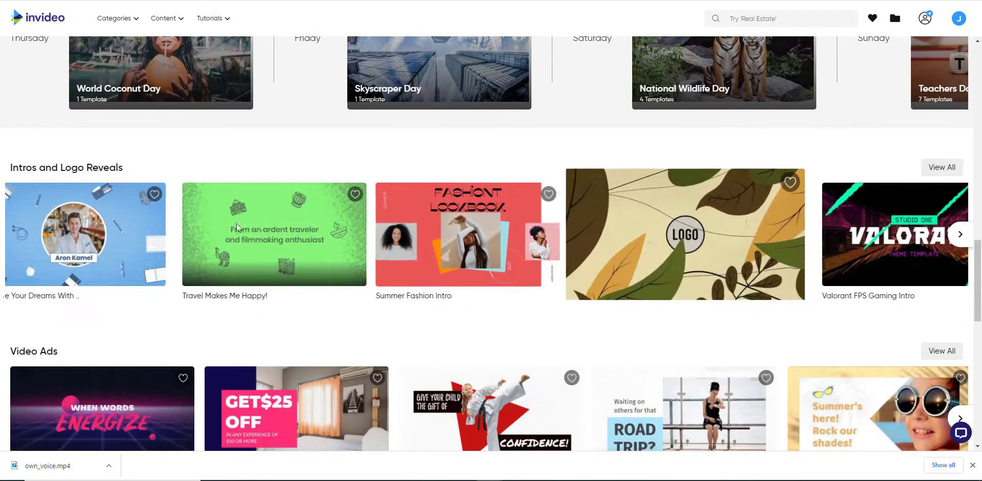
scroll(103, 176, "down", 2)
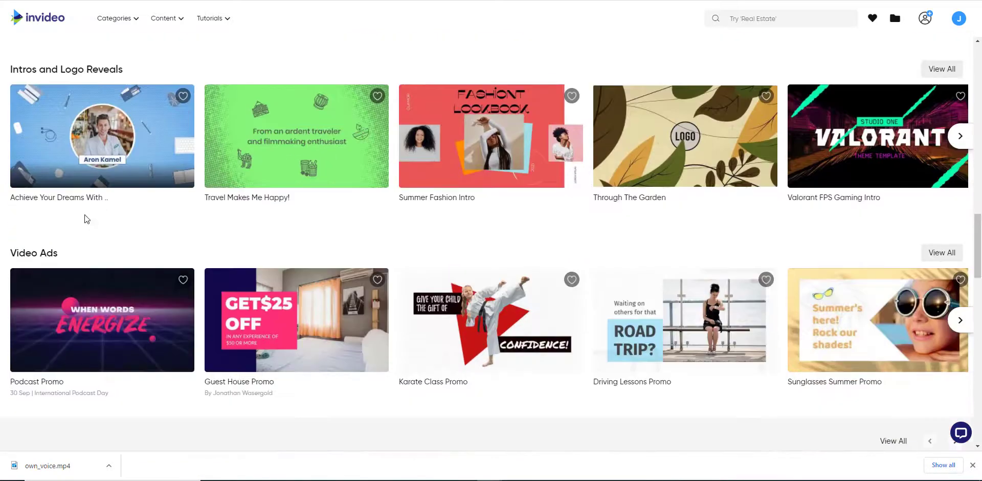
Look through the home page's template sections from Video Ads and Top Categories down to Video Testimonials.
scroll(54, 238, "down", 6)
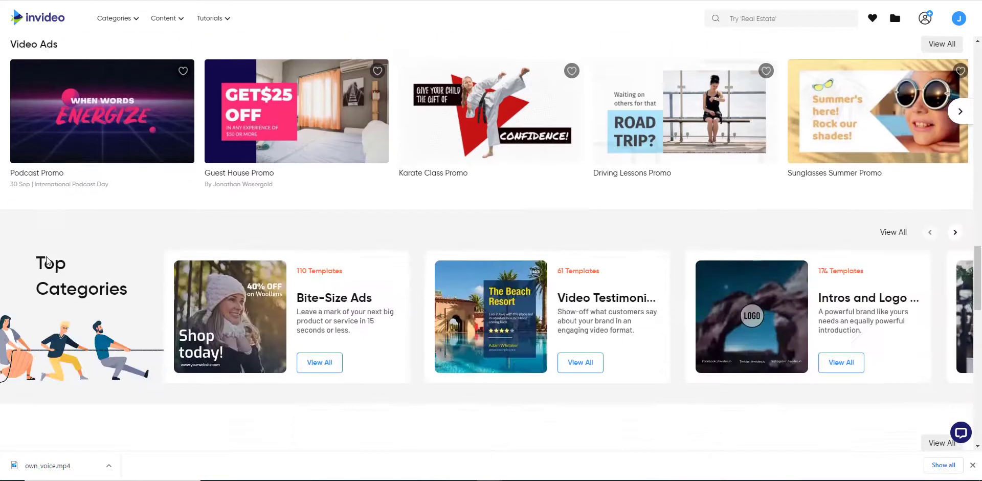
scroll(51, 234, "down", 4)
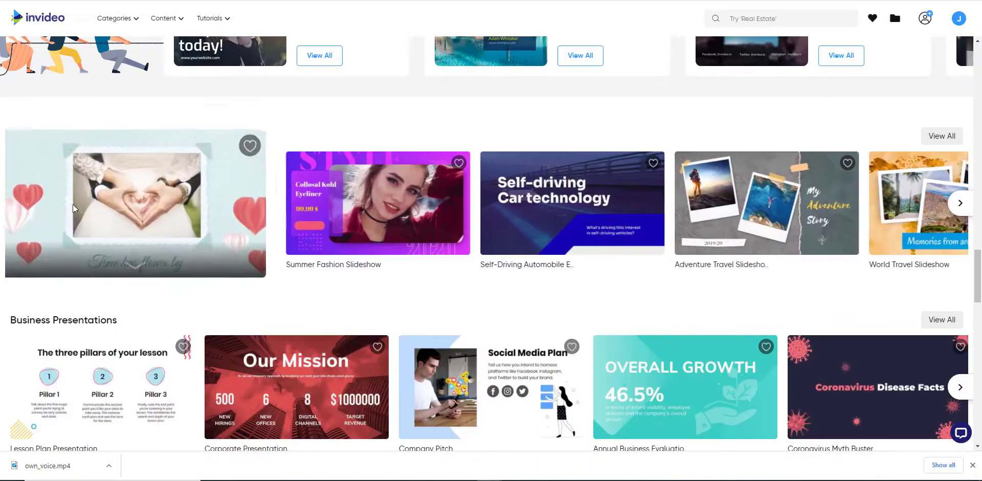
scroll(68, 220, "down", 5)
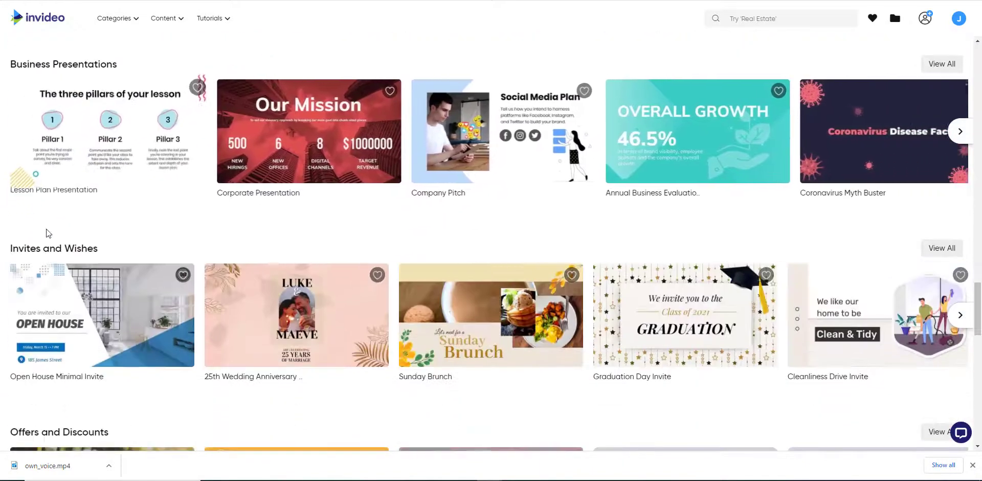
scroll(44, 265, "down", 3)
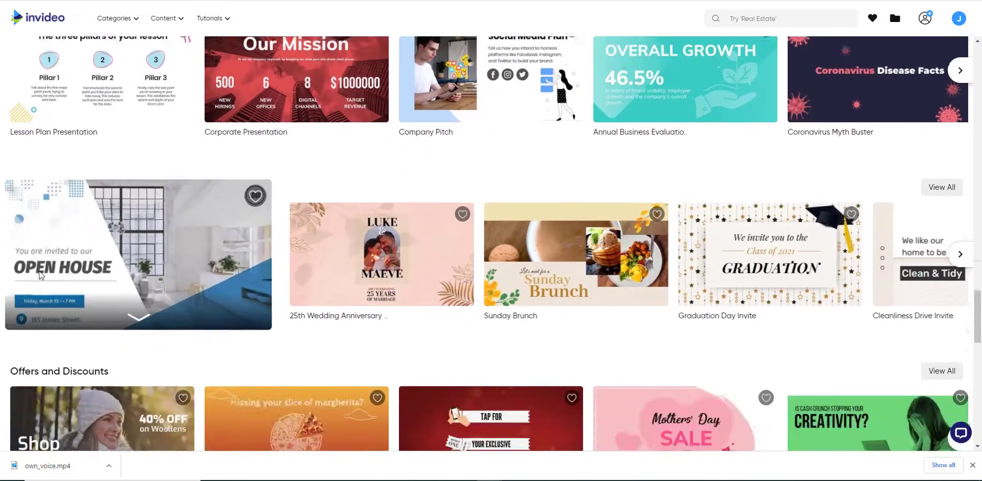
scroll(69, 288, "down", 4)
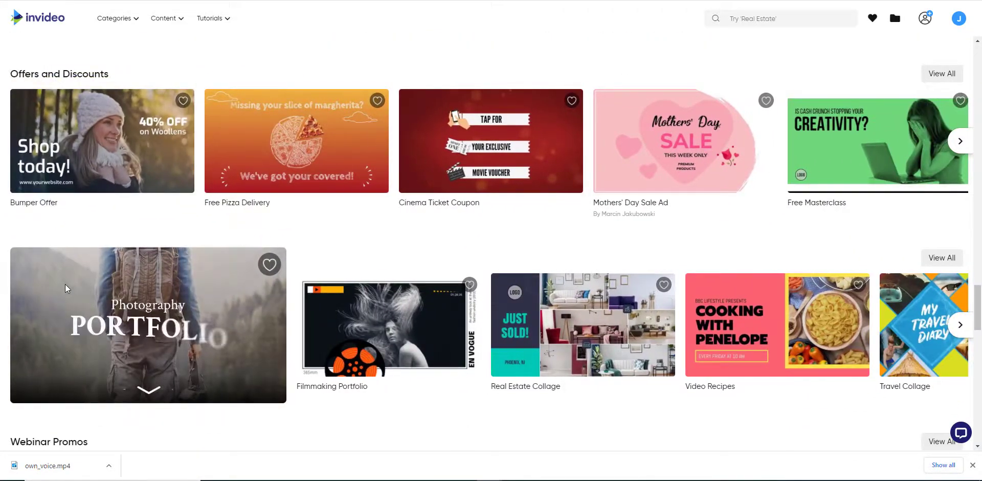
scroll(65, 284, "down", 3)
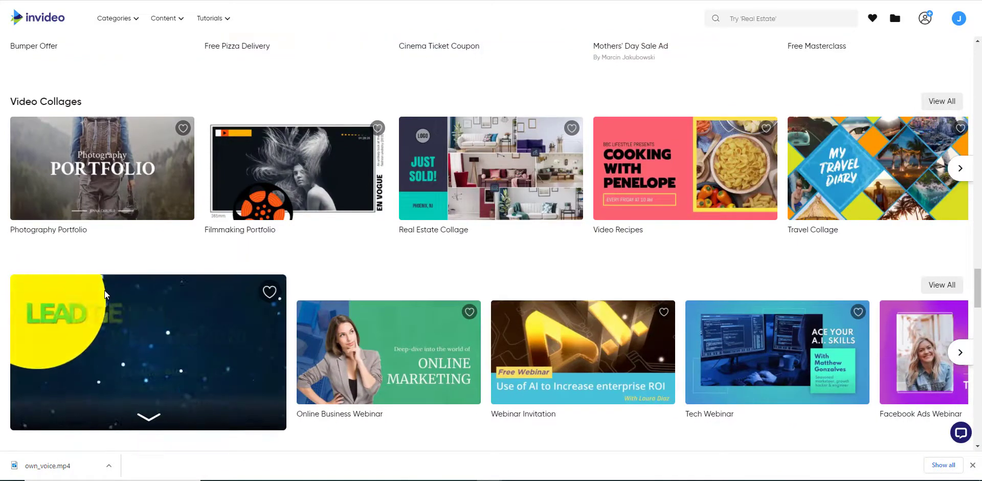
scroll(104, 290, "down", 3)
scroll(92, 296, "down", 2)
scroll(80, 299, "down", 4)
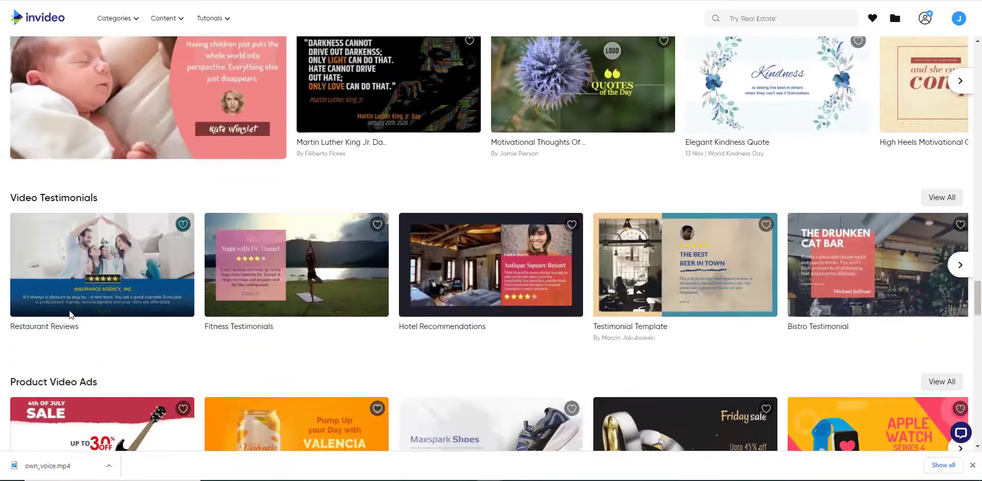
Look through the sections from Video Testimonials to Long Form Ads and view the full Long Form Ads collection.
scroll(77, 279, "down", 3)
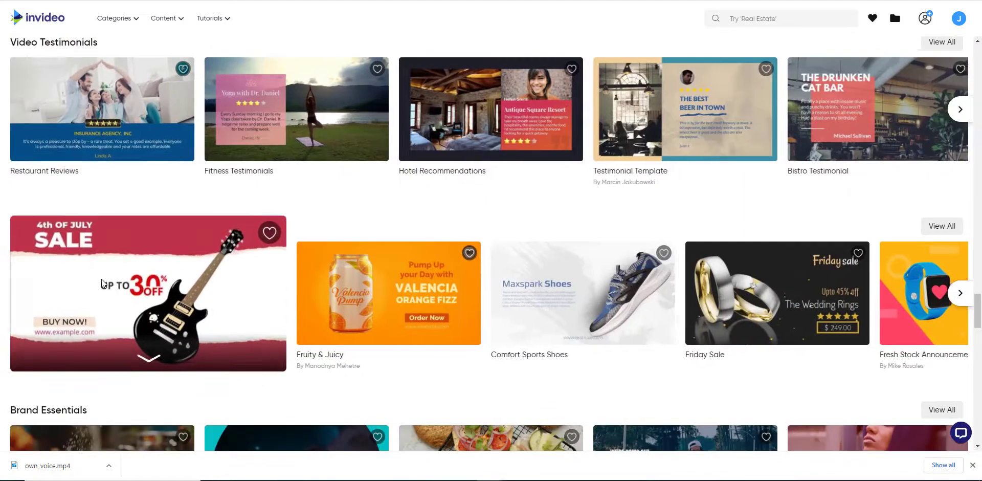
scroll(108, 285, "down", 3)
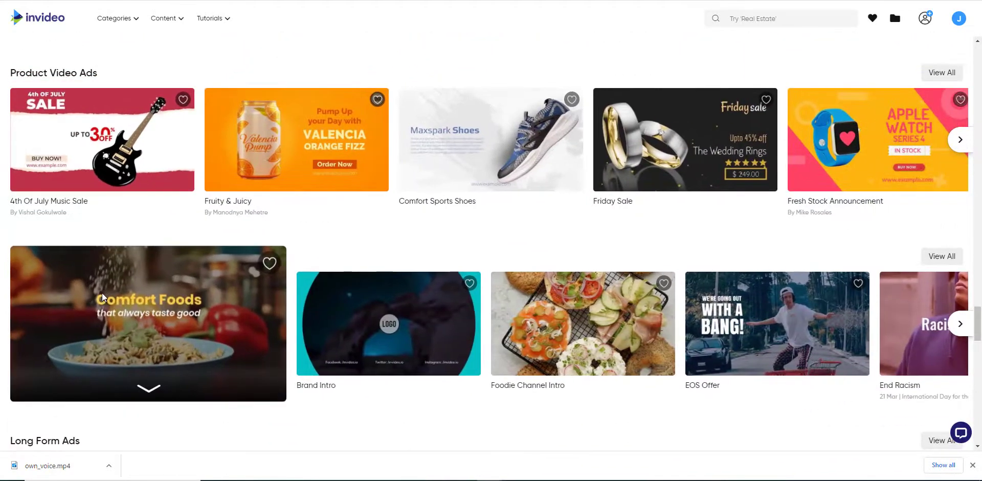
scroll(91, 311, "down", 3)
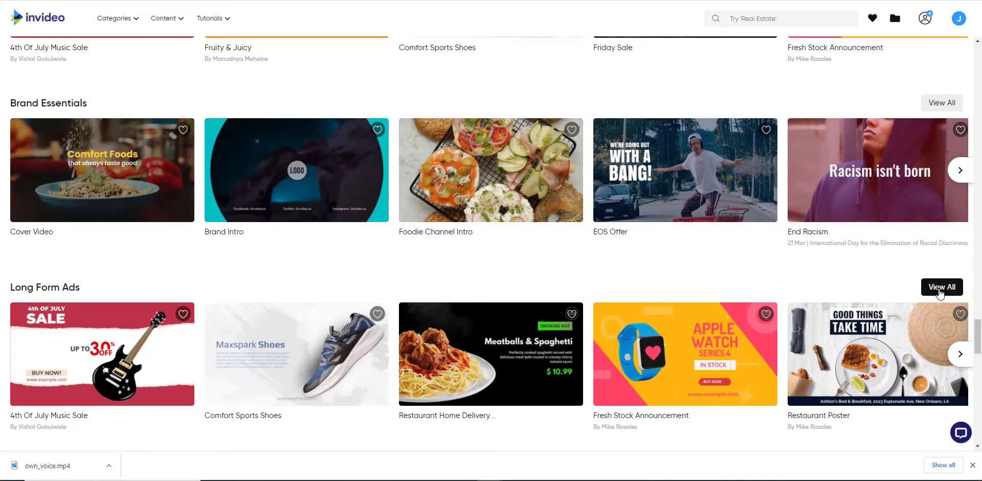
left_click(942, 288)
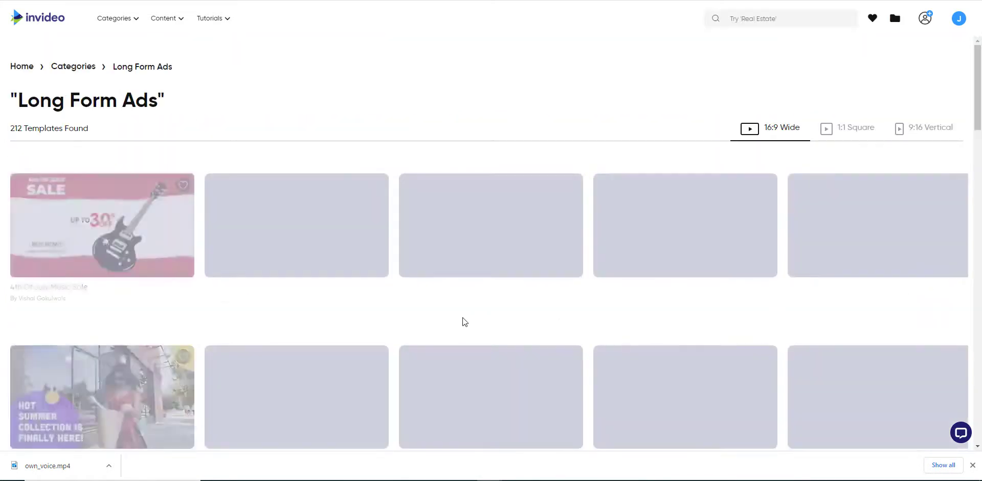
mouse_move(290, 226)
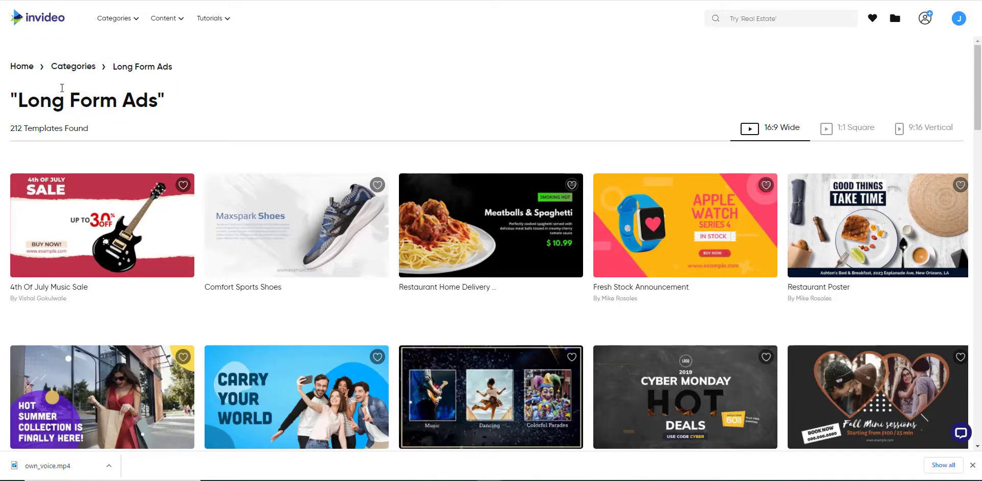
Return to the home page and create a blank canvas video project in the Wide (16:9) dimension.
left_click(21, 22)
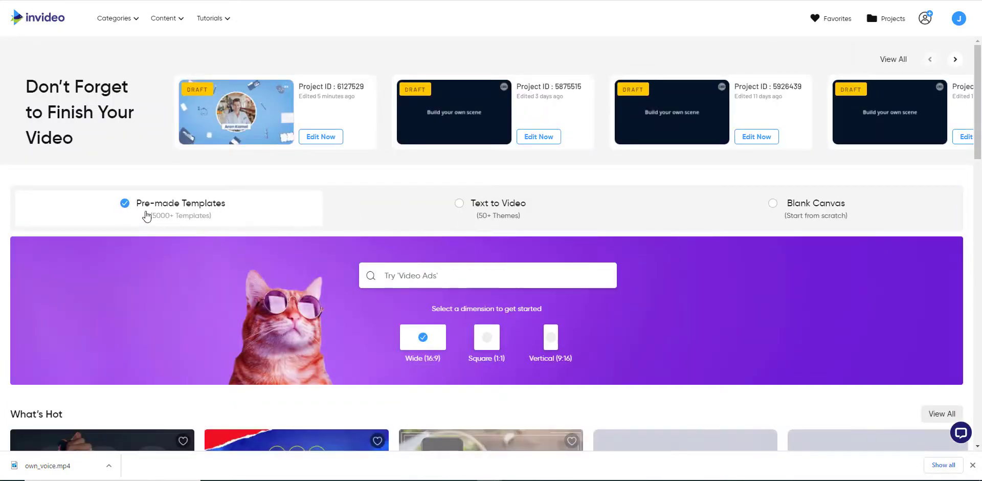
left_click(793, 213)
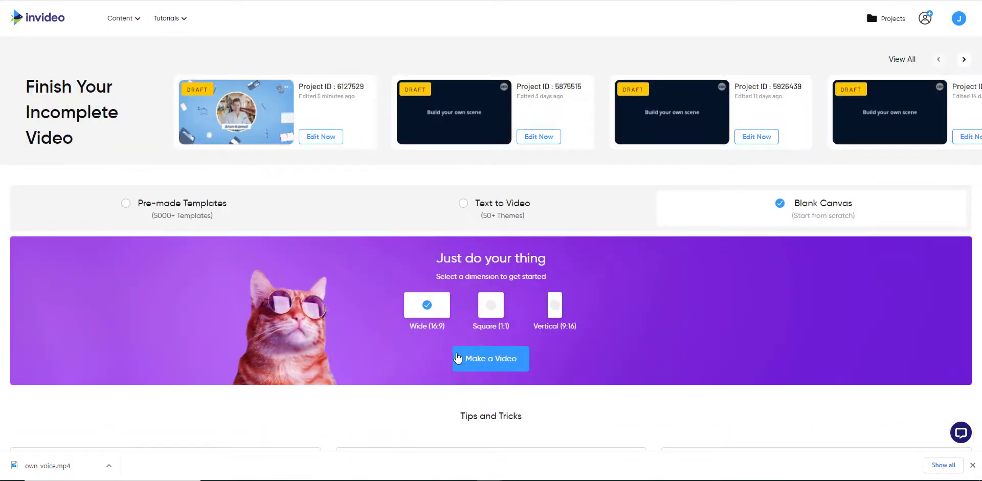
left_click(462, 355)
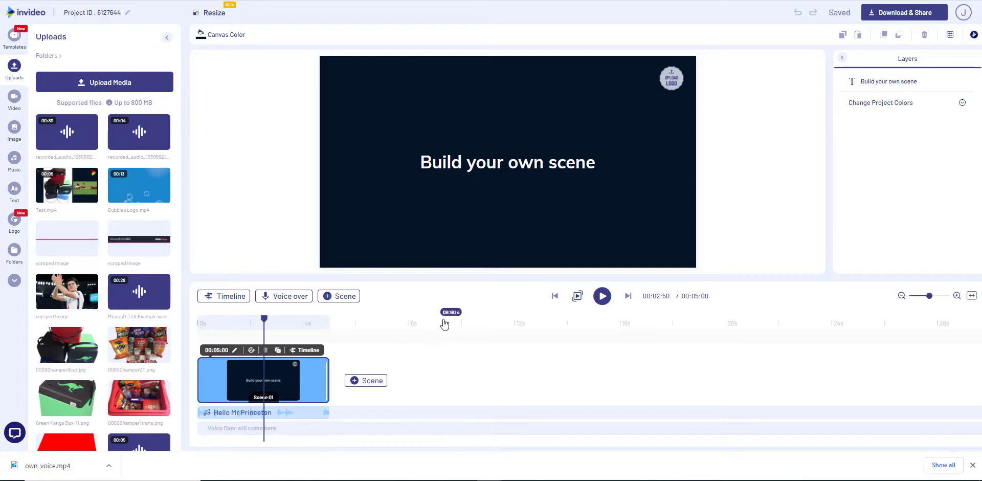
Browse the full What's Hot template collection inside the project editor, down to the New Games Listicle template.
left_click(19, 49)
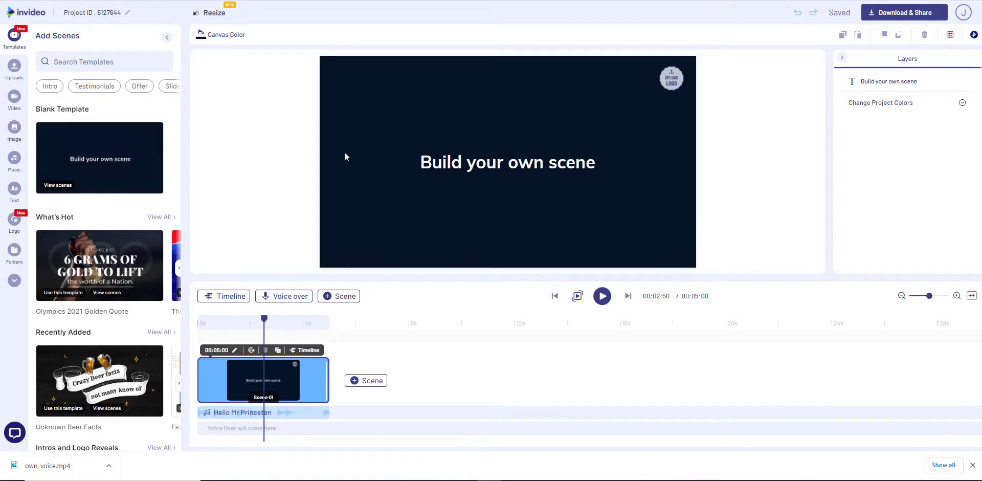
left_click(155, 219)
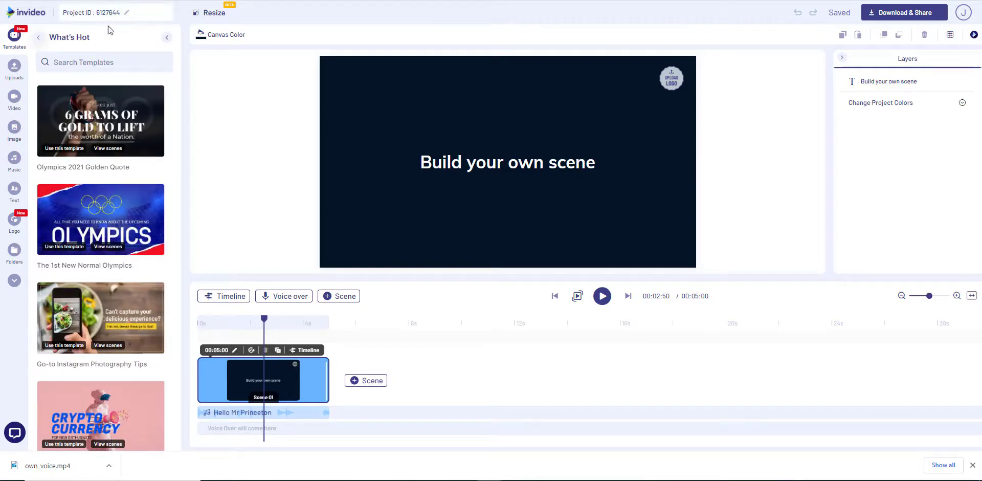
scroll(97, 161, "down", 10)
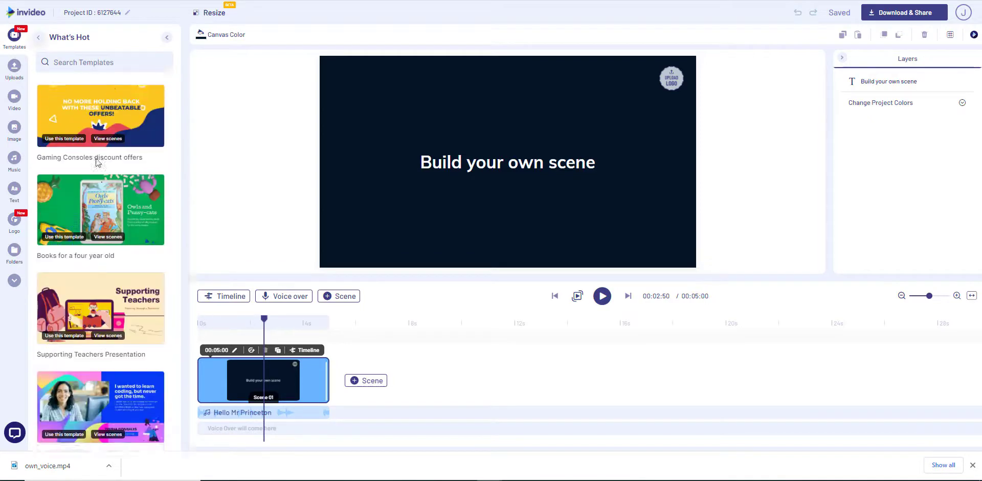
scroll(96, 160, "down", 9)
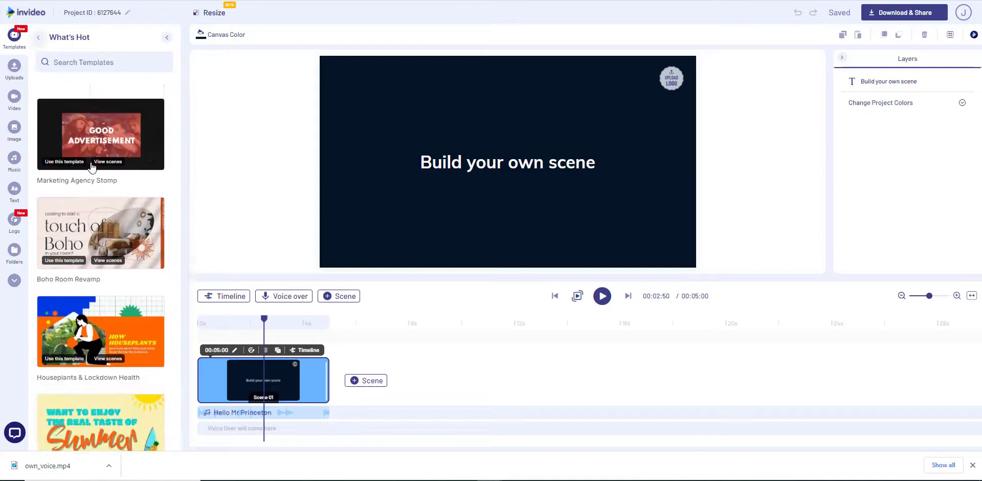
scroll(92, 163, "down", 10)
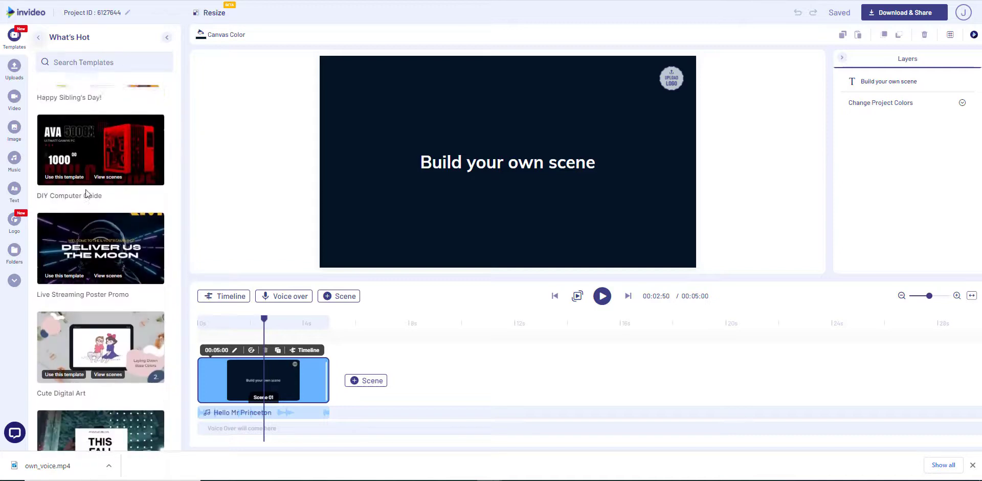
scroll(87, 192, "down", 10)
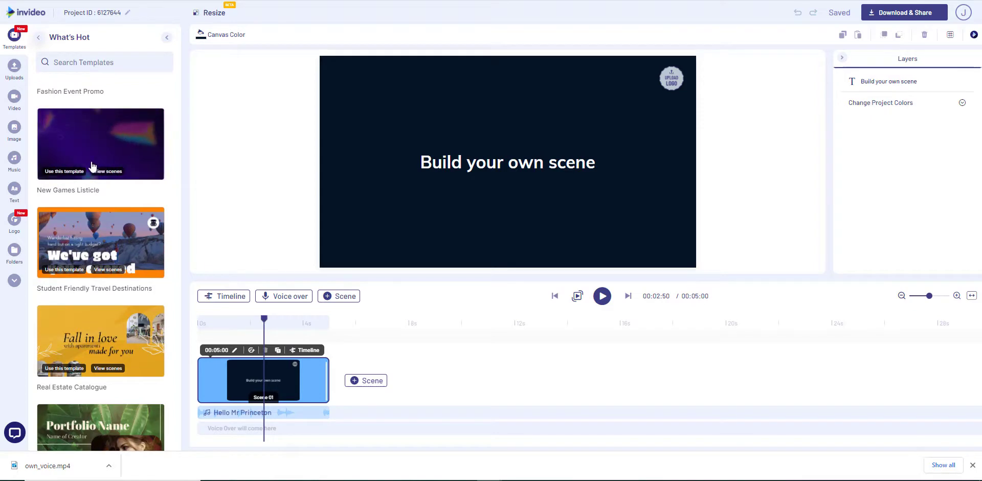
View all scenes of the New Games Listicle template and return to the What's Hot collection.
left_click(106, 171)
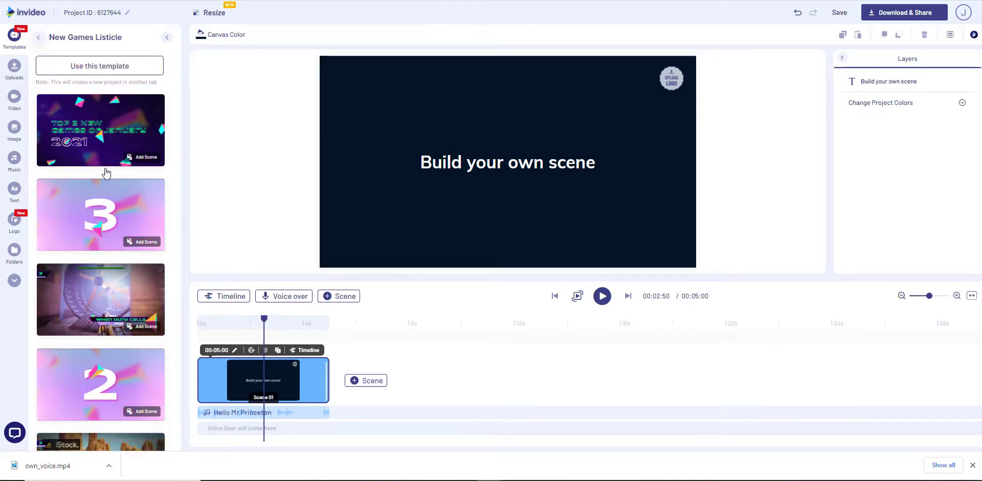
scroll(81, 164, "down", 6)
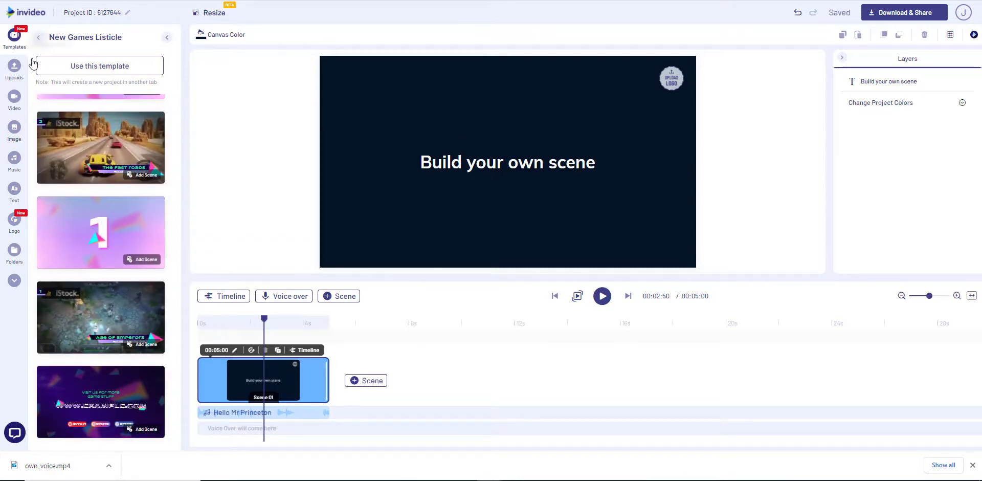
scroll(59, 187, "up", 6)
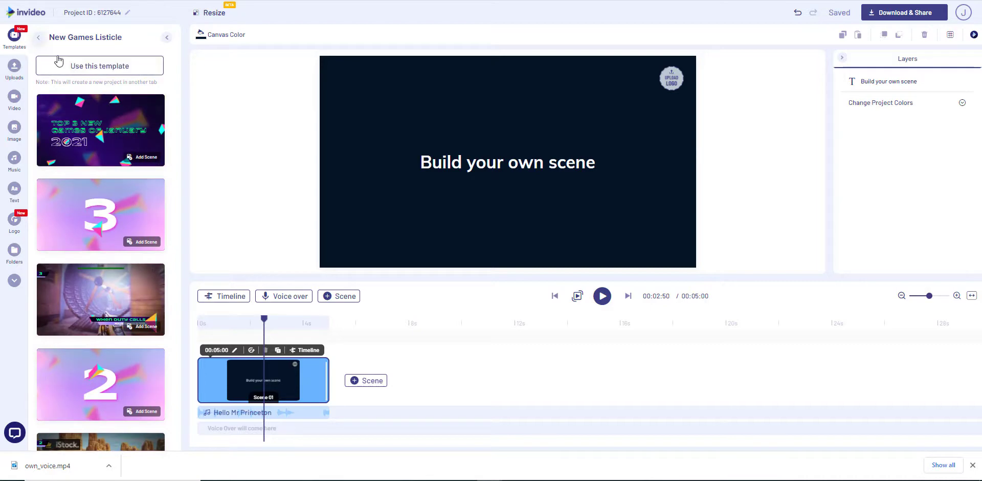
left_click(40, 38)
Look through the What's Hot templates again from the start and return to the Add Scenes overview.
scroll(81, 111, "down", 3)
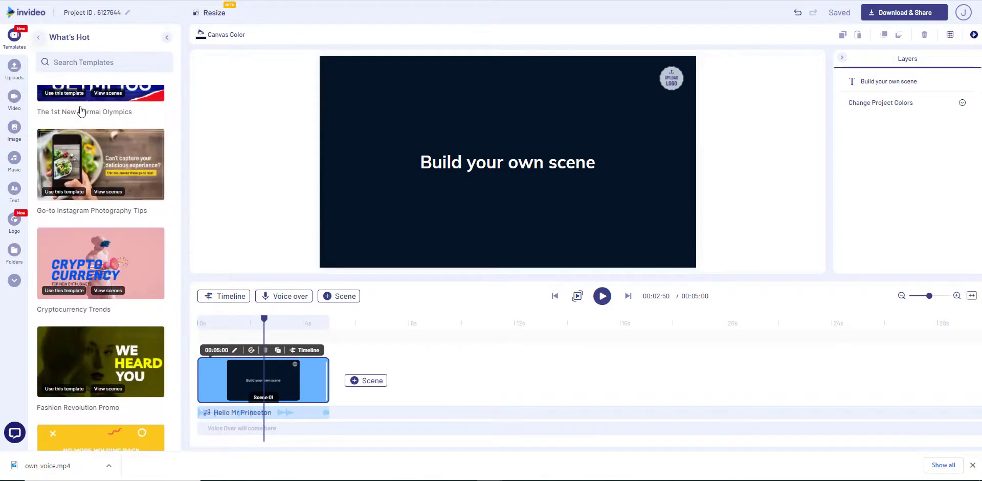
scroll(81, 118, "down", 12)
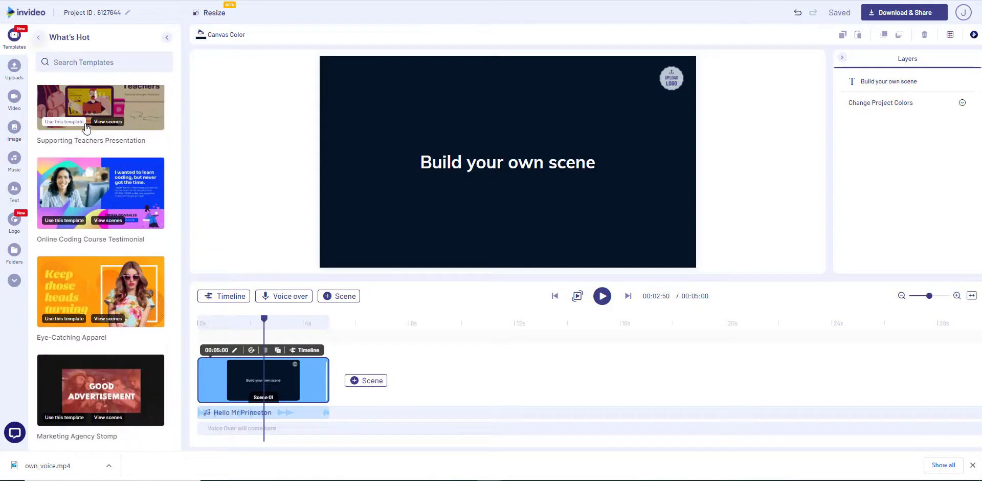
scroll(86, 128, "down", 6)
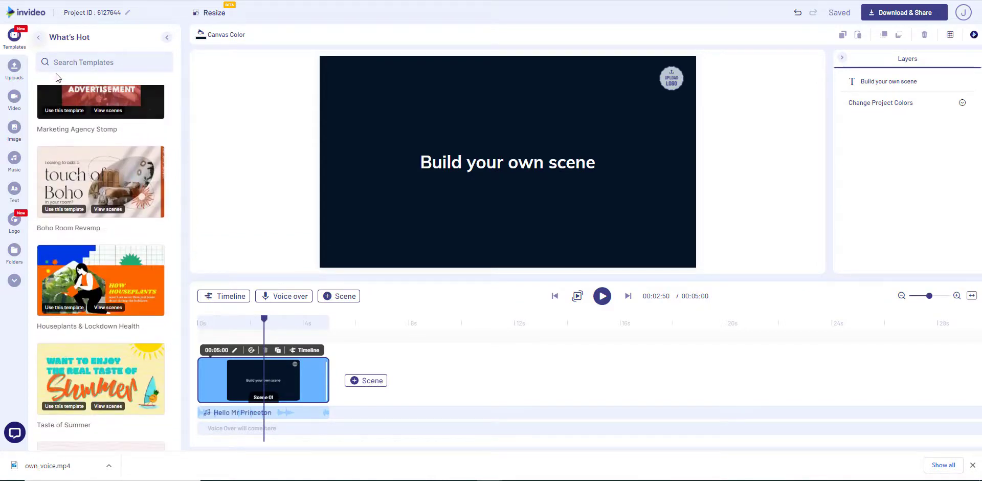
left_click(38, 40)
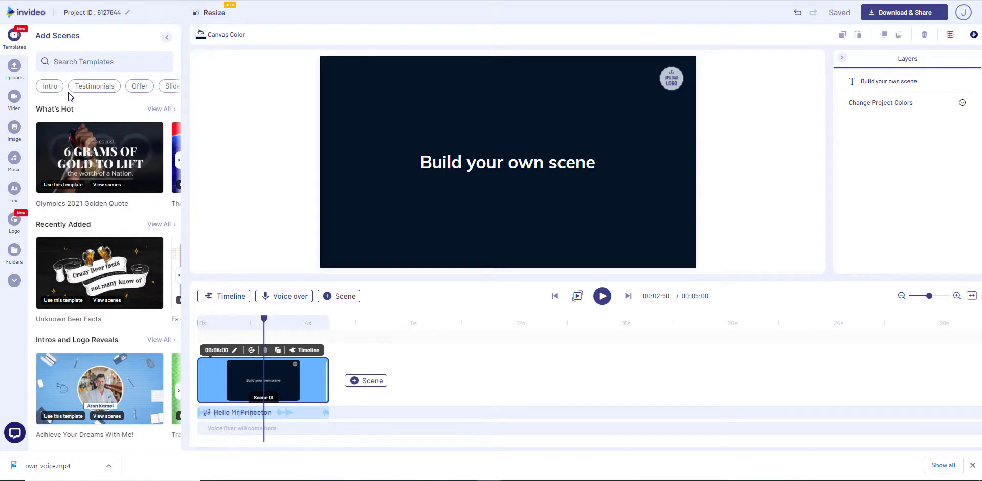
Look through the template sections in the Add Scenes overview and browse the full Intros and Logo Reveals collection.
scroll(107, 141, "down", 7)
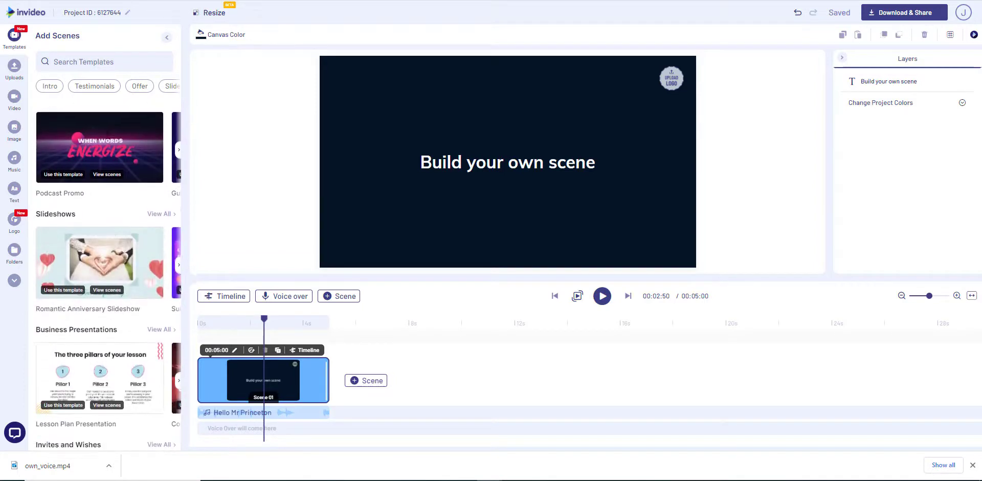
scroll(108, 141, "down", 1)
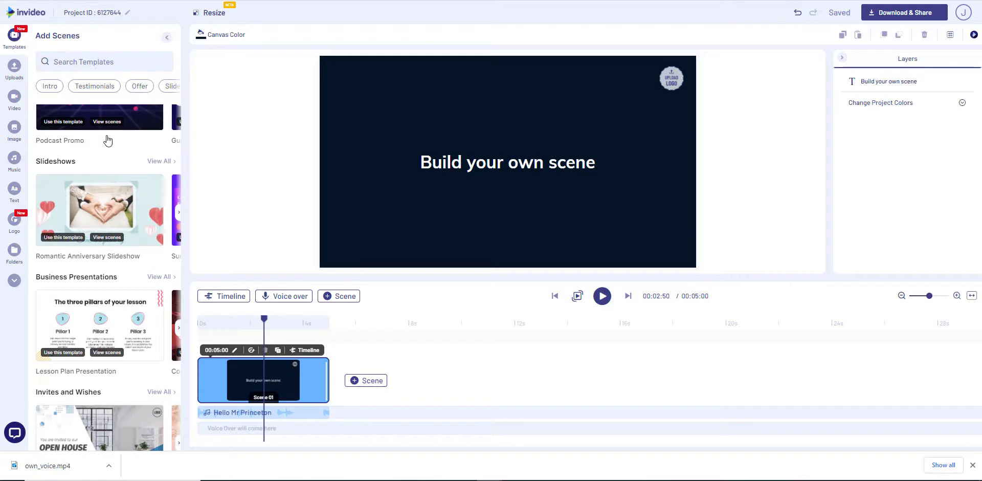
scroll(55, 159, "up", 4)
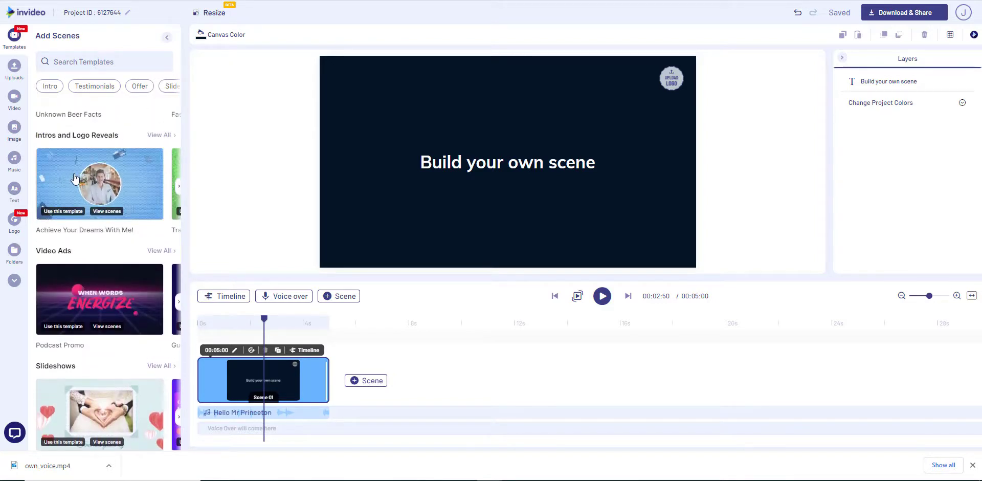
left_click(154, 136)
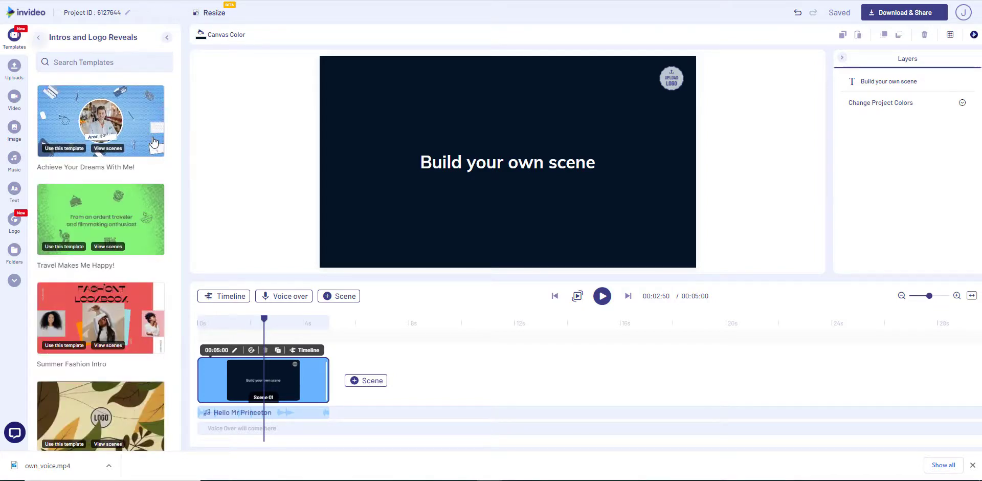
scroll(100, 251, "down", 5)
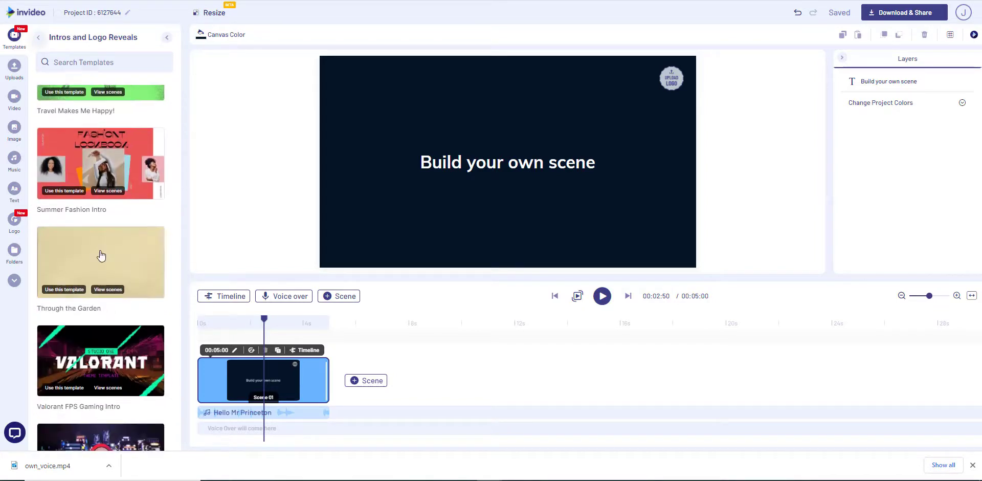
scroll(92, 263, "down", 5)
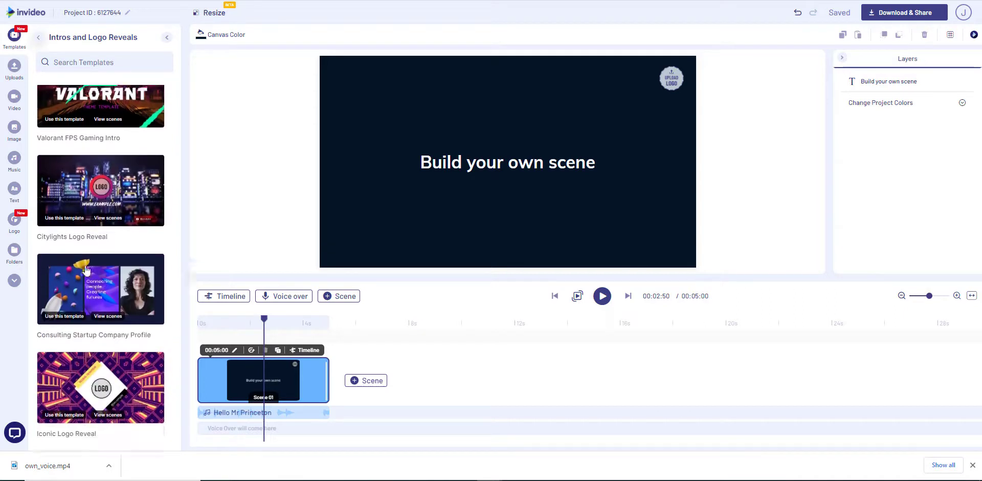
scroll(80, 275, "down", 6)
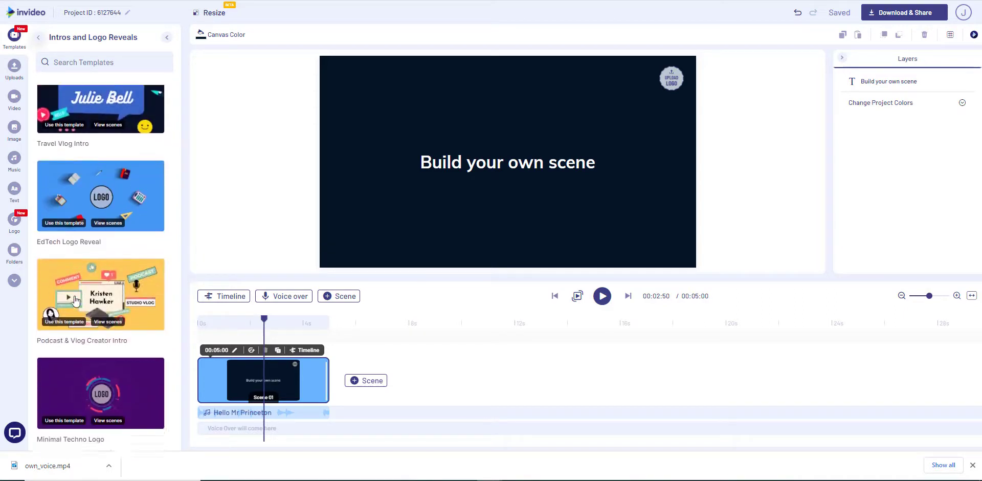
View the scenes of the Travel Vlog Intro template and add its first scene, the Video Producer title, after the blank scene.
scroll(75, 300, "down", 2)
scroll(76, 301, "up", 5)
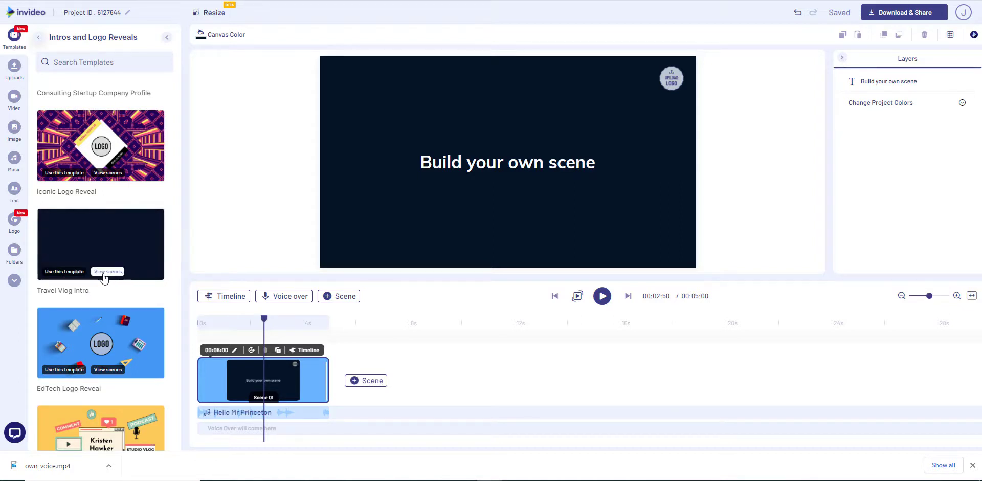
left_click(103, 276)
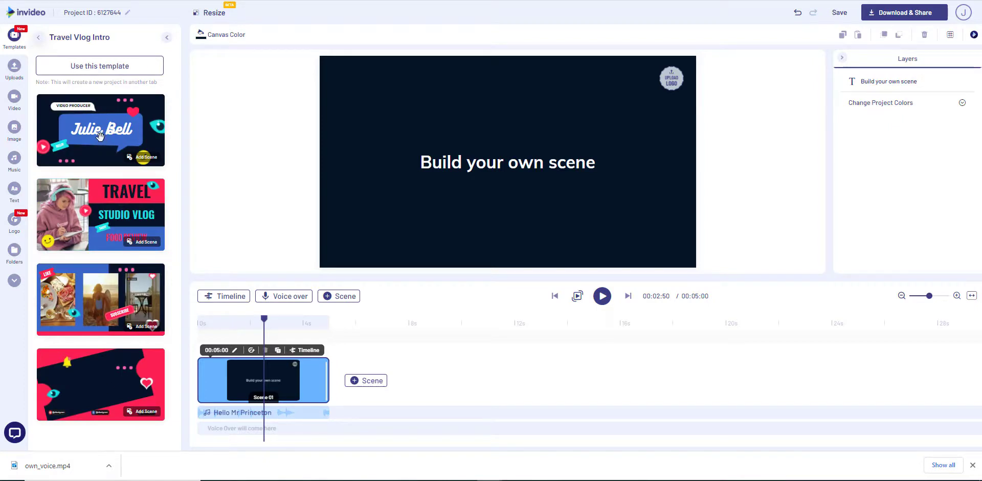
left_click(143, 159)
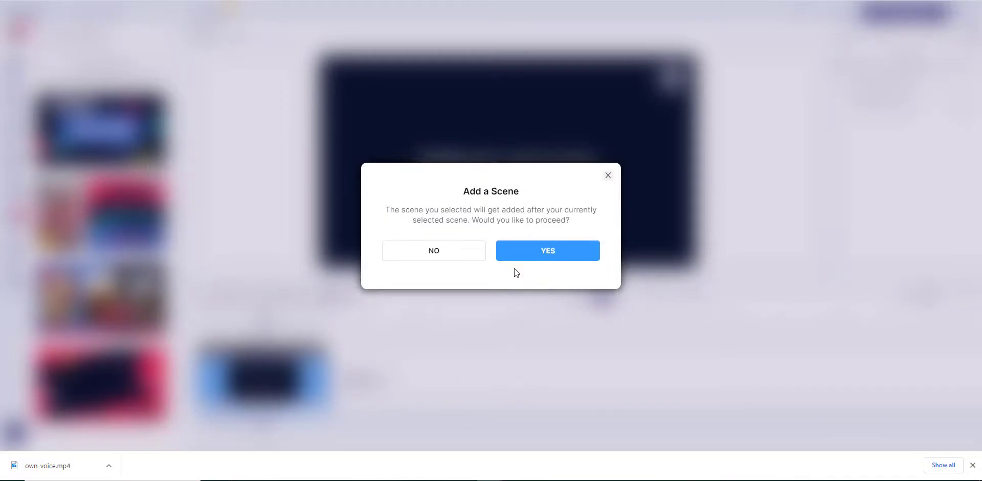
left_click(536, 254)
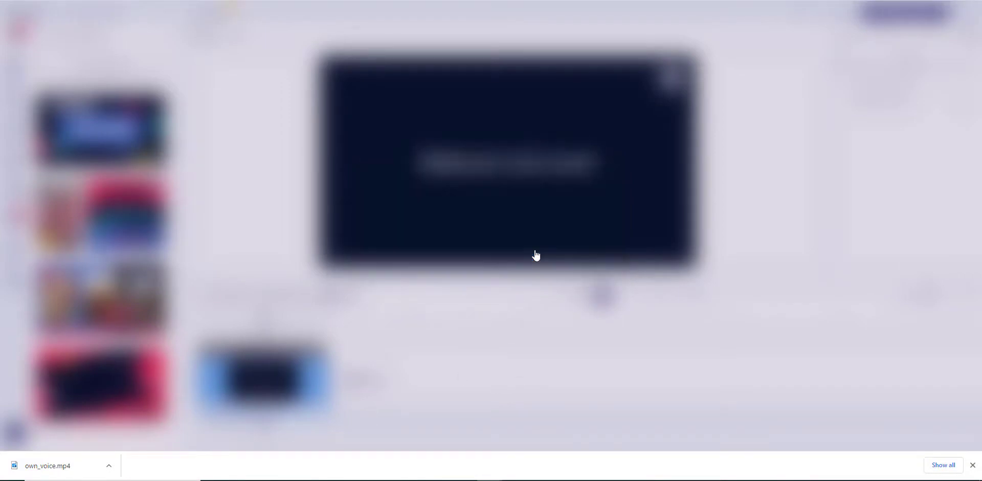
Delete the blank "Build your own scene" scene from the start of the project.
left_click(264, 378)
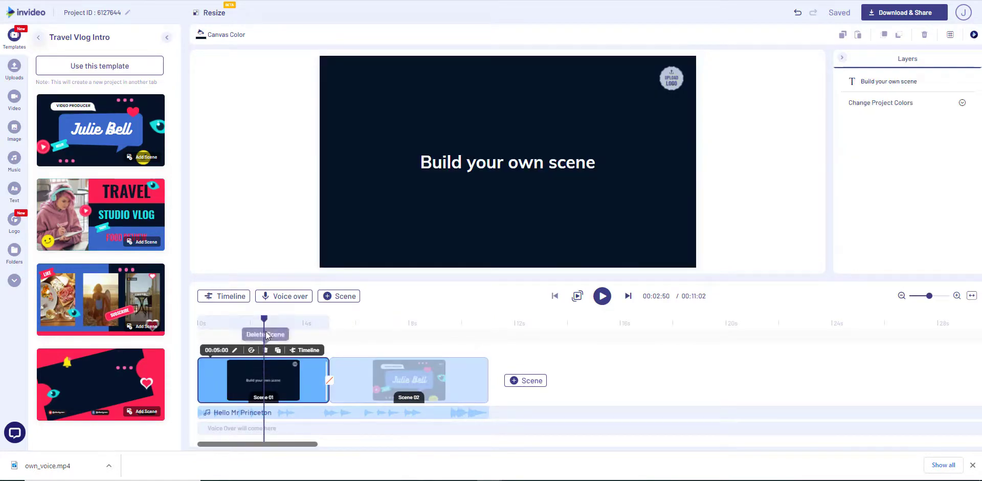
left_click_drag(264, 321, 214, 324)
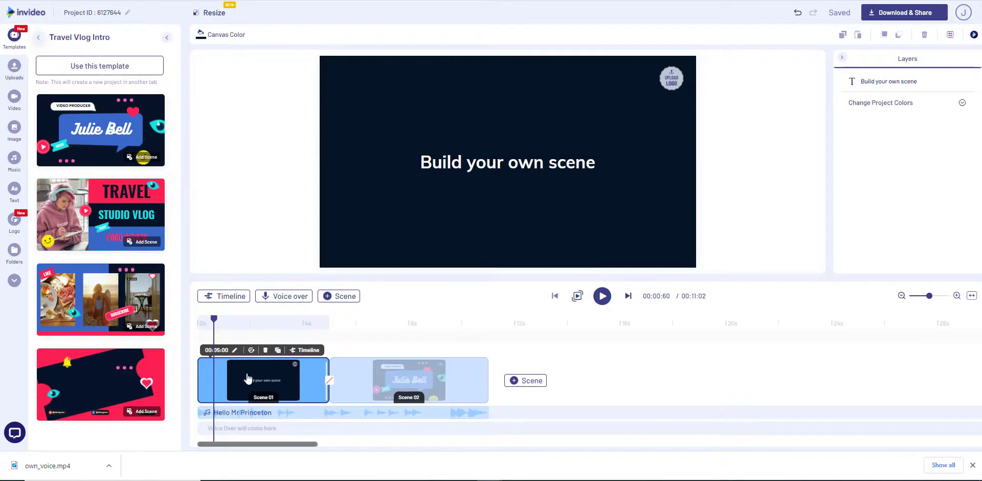
left_click(265, 350)
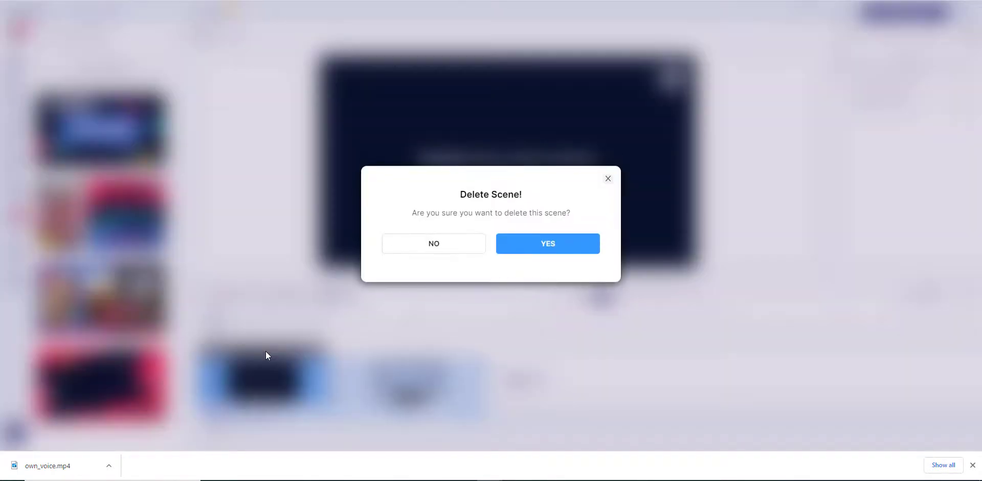
left_click(533, 248)
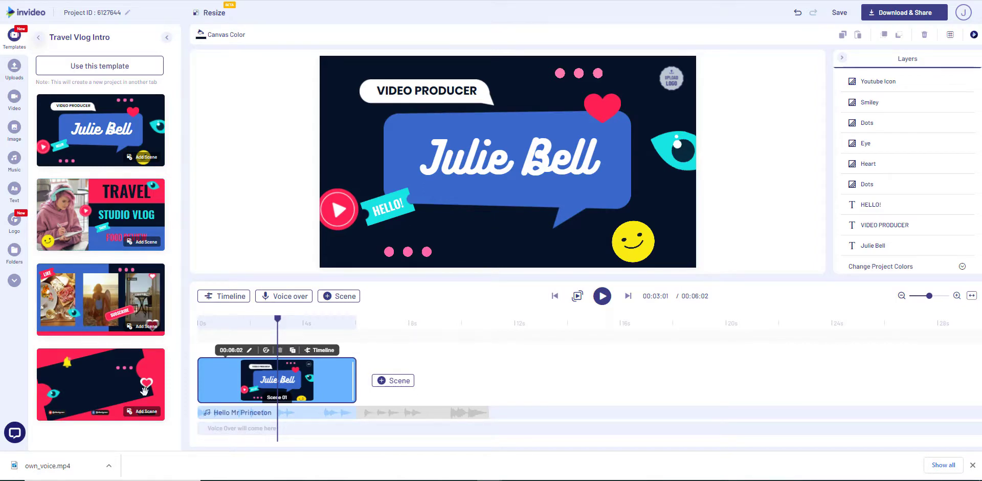
Return to the Intros and Logo Reveals collection and add the fourth scene of the Summer Fashion Intro template to the project.
left_click(40, 39)
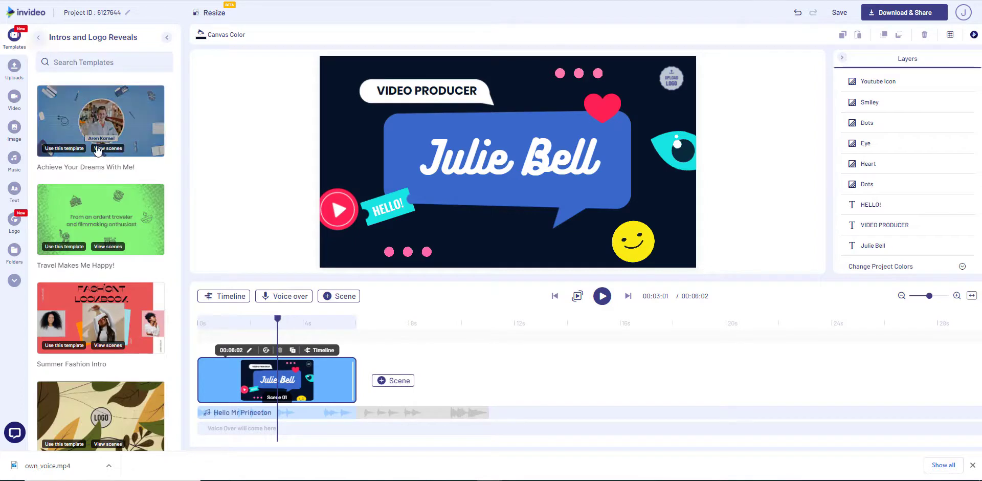
scroll(108, 228, "down", 3)
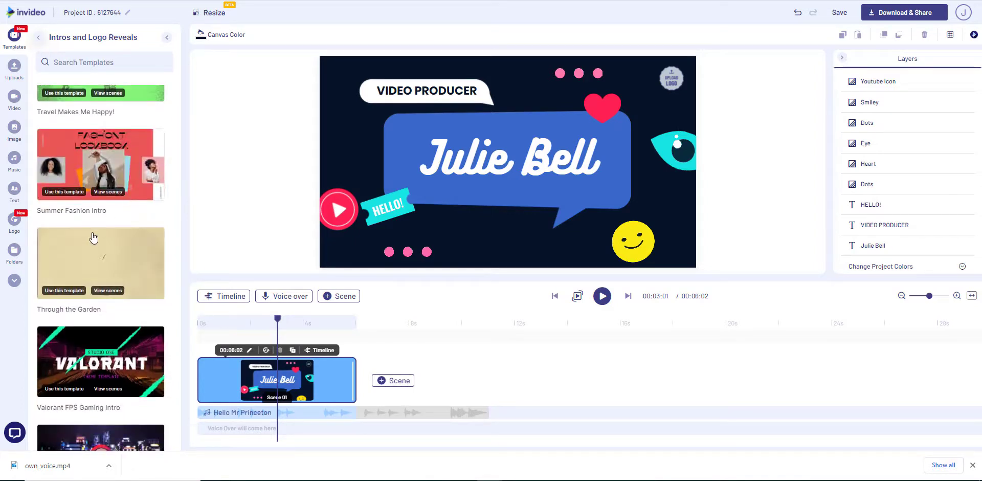
scroll(94, 230, "up", 1)
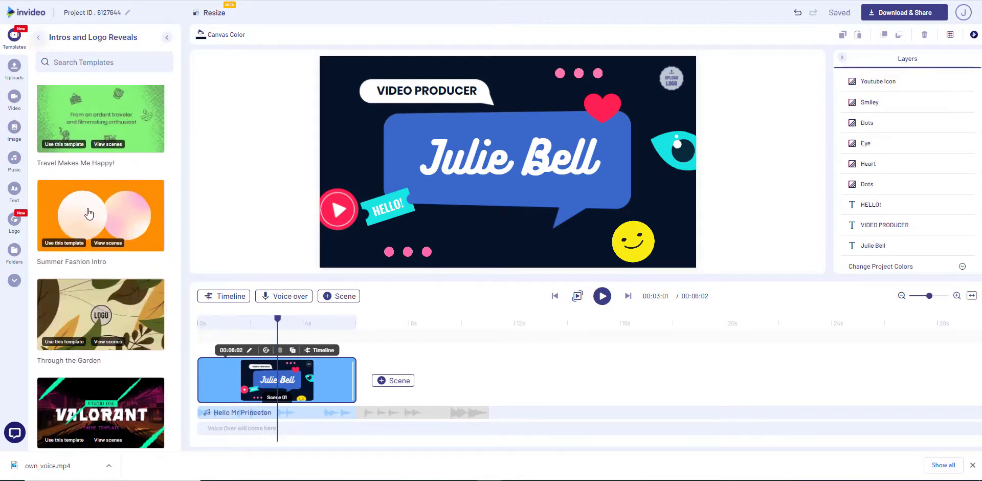
left_click(106, 243)
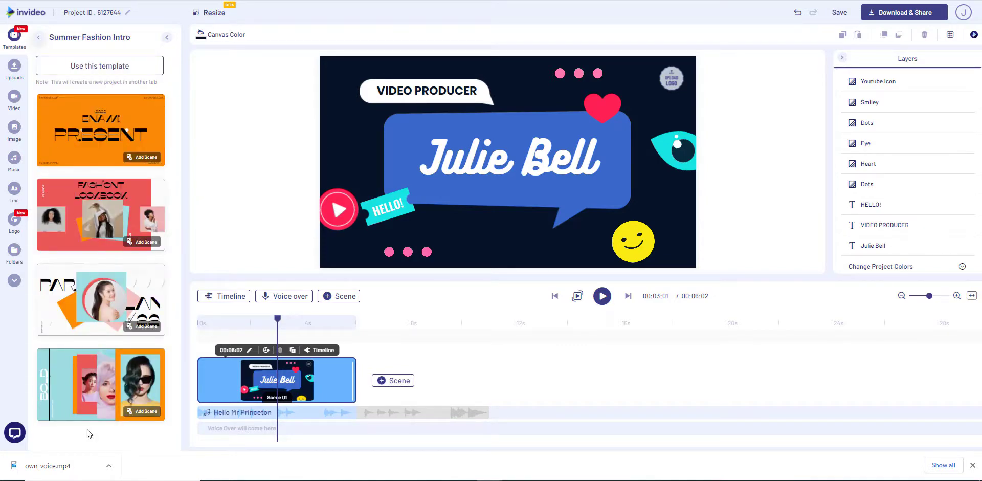
left_click(146, 412)
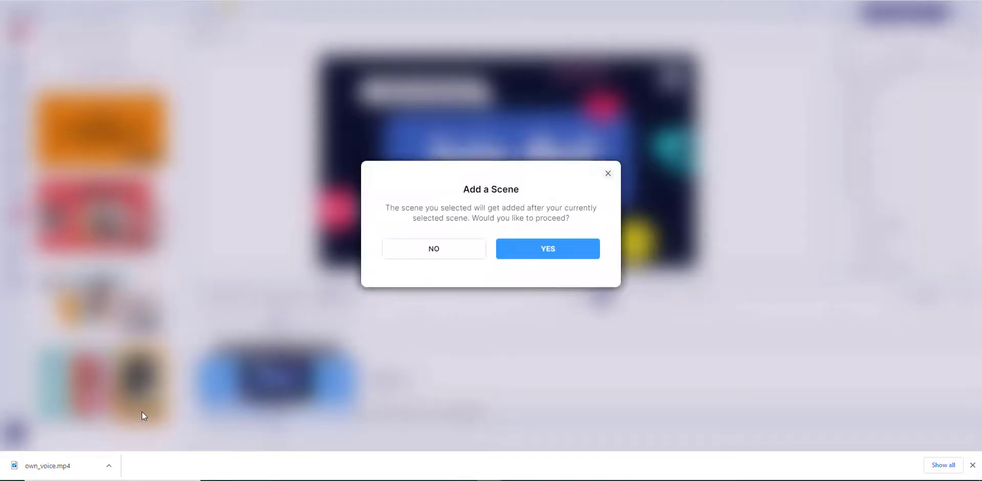
left_click(532, 249)
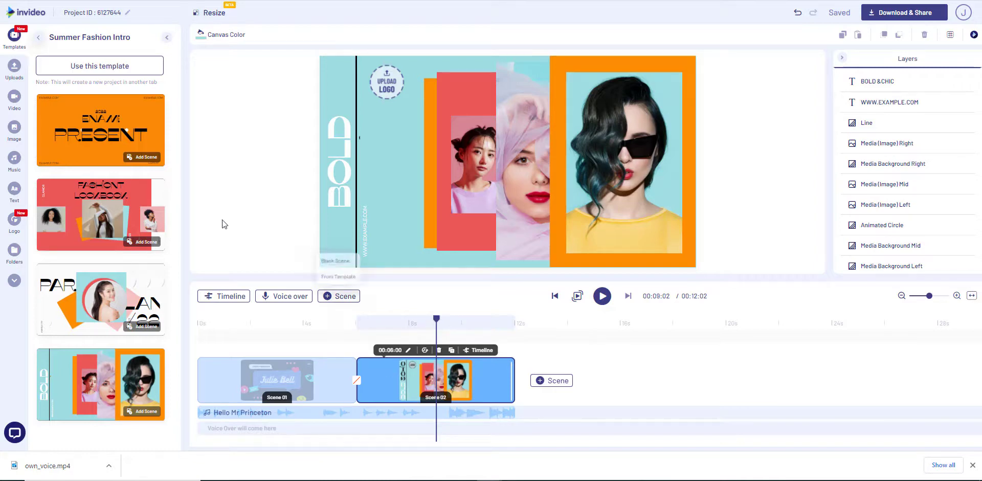
Return to the Add Scenes overview and open the full Slideshows collection.
left_click(37, 41)
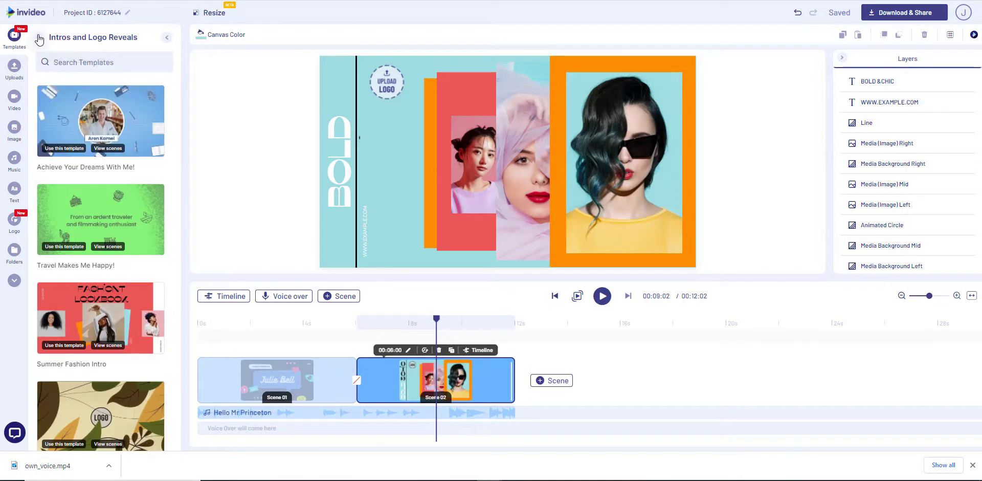
left_click(38, 41)
scroll(36, 246, "down", 3)
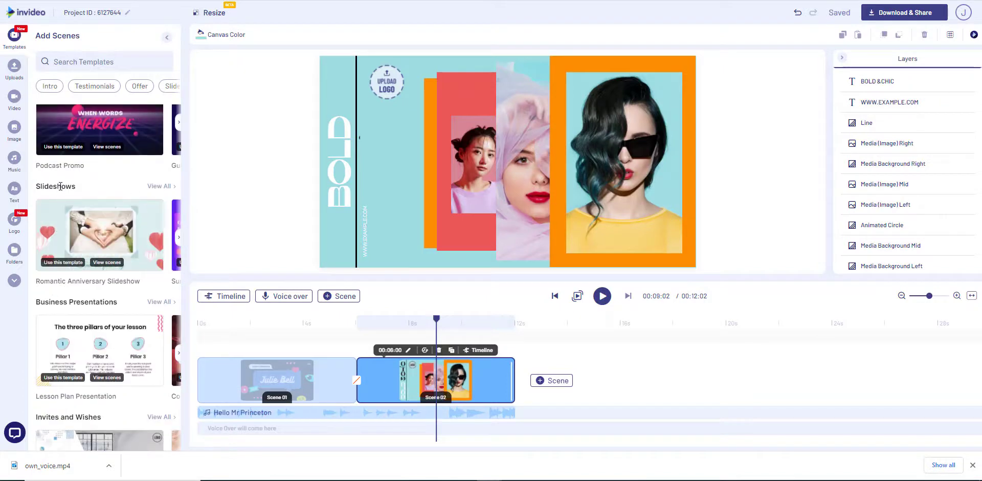
left_click(158, 187)
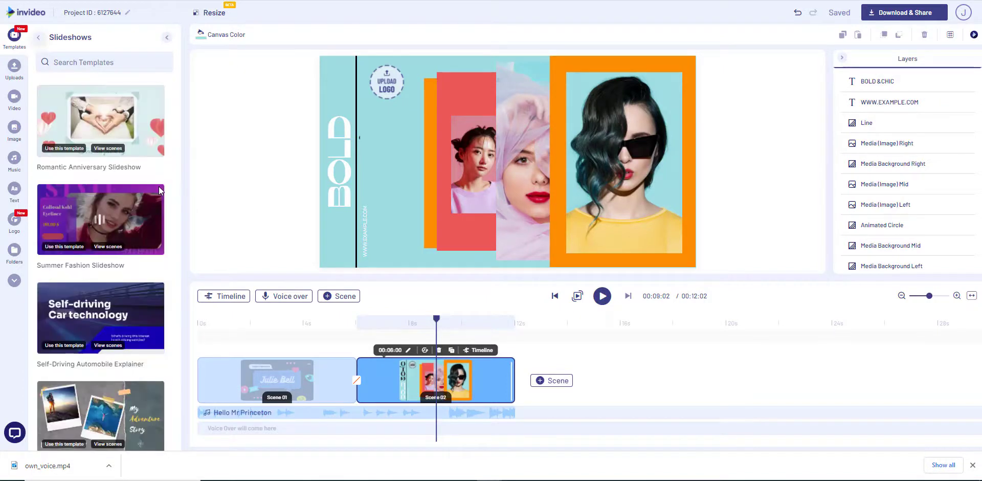
Look through the scenes of the World Travel Slideshow template and add its first scene after the fashion scene.
scroll(100, 204, "down", 2)
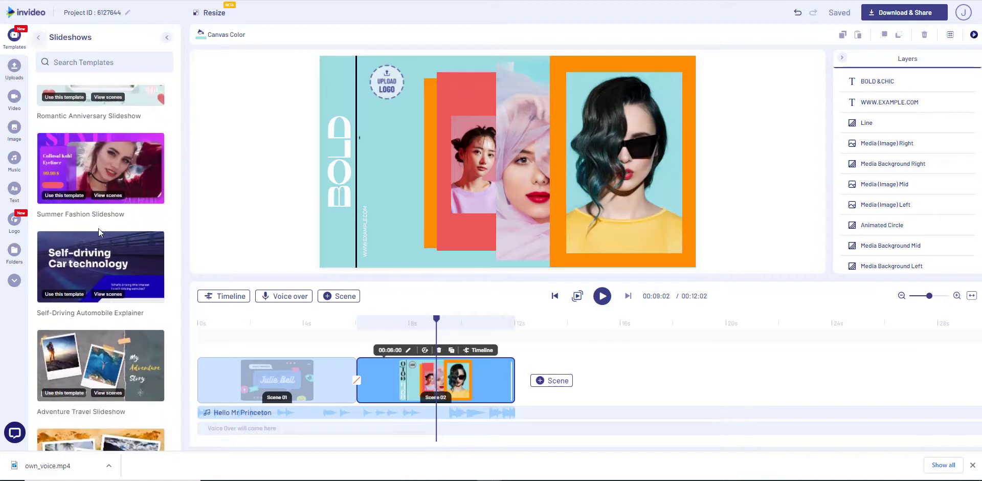
scroll(97, 251, "down", 3)
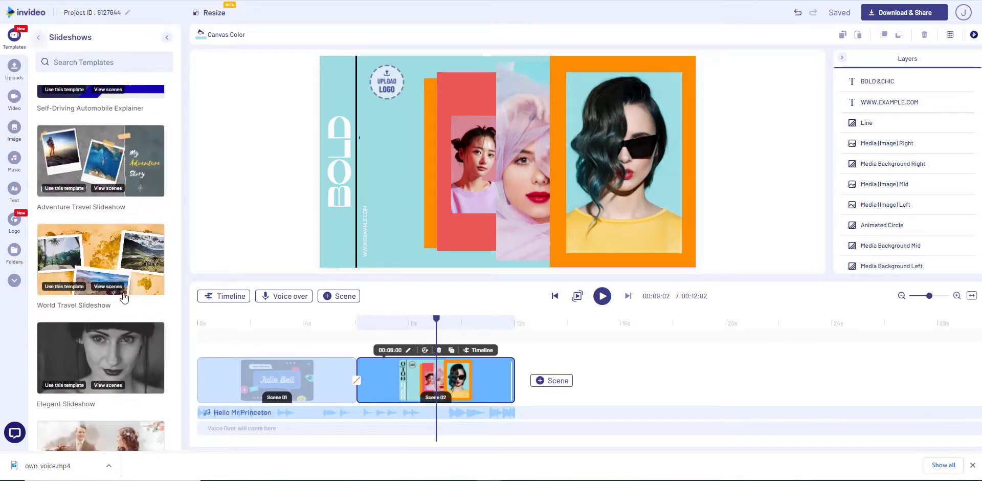
left_click(114, 284)
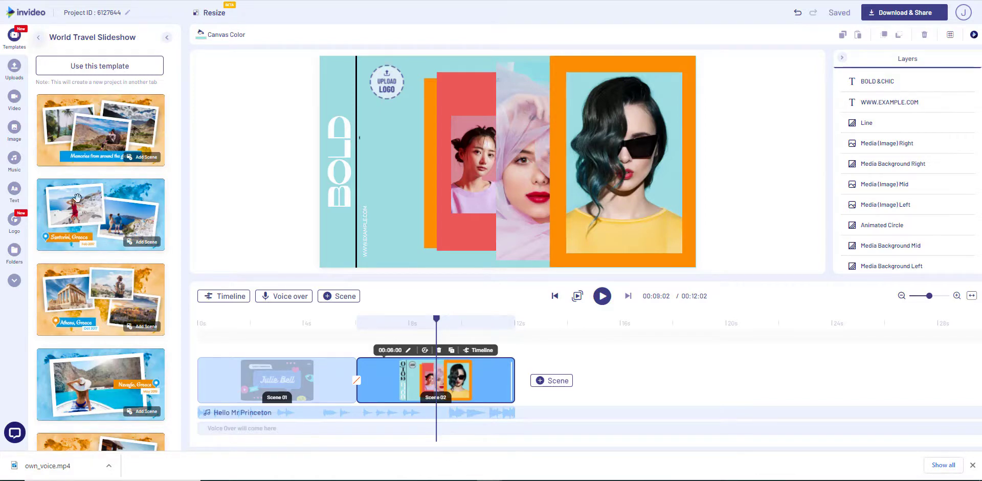
scroll(101, 194, "down", 5)
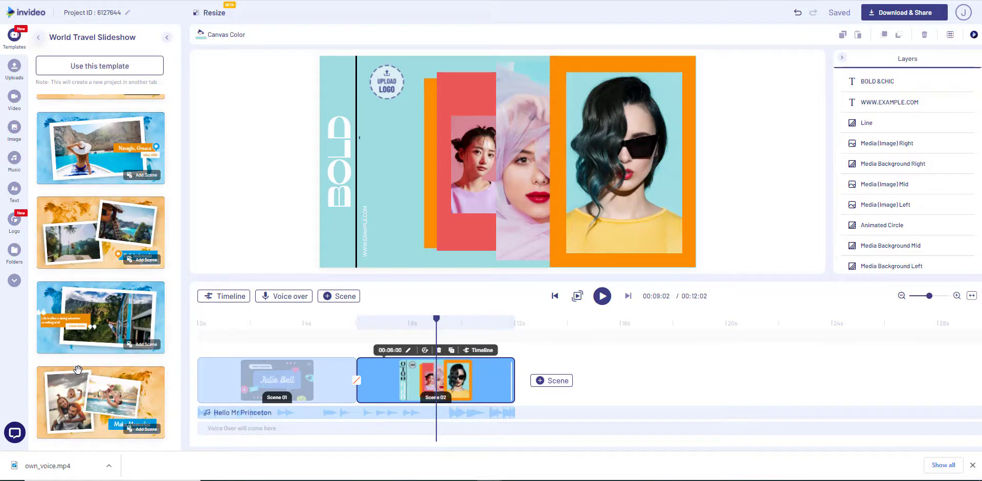
scroll(79, 366, "up", 5)
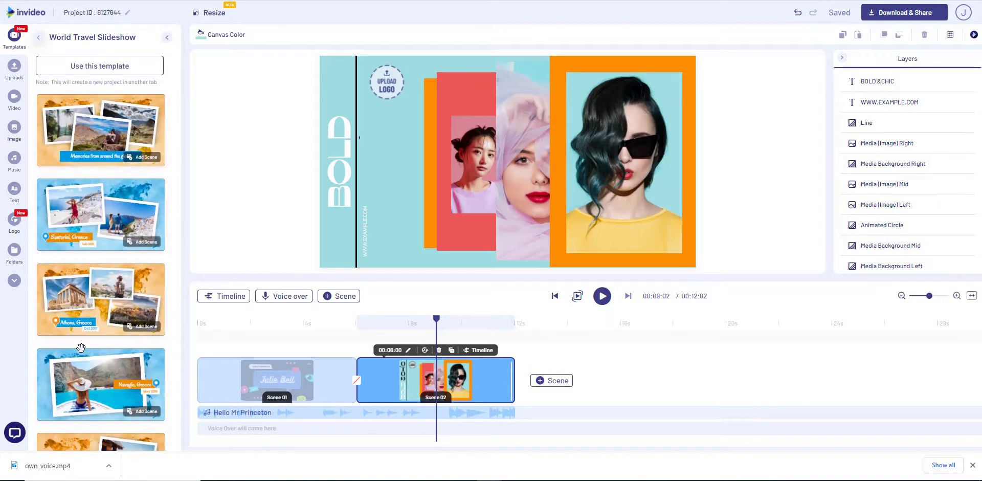
left_click(135, 159)
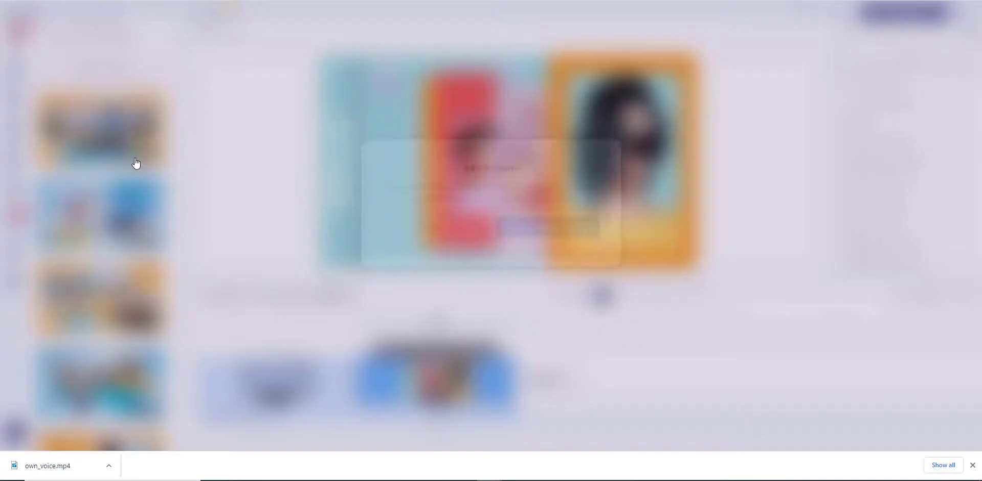
left_click(511, 254)
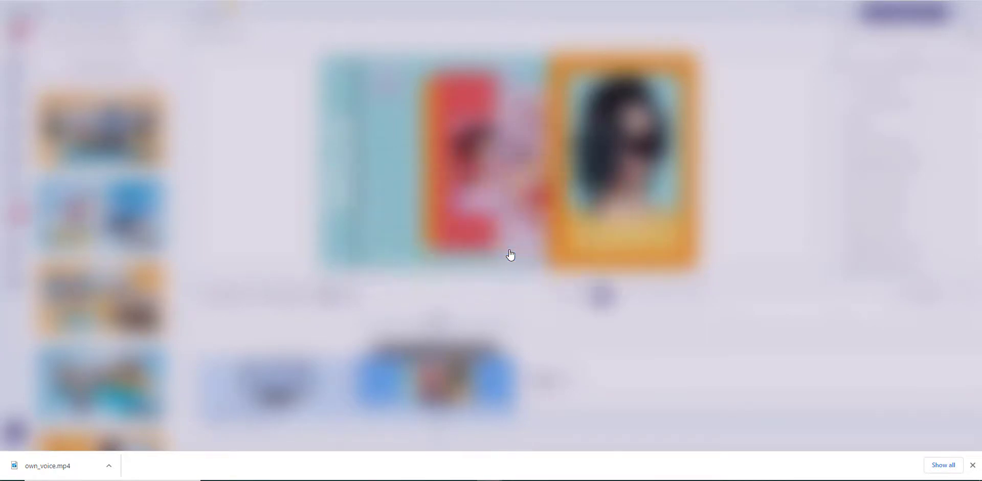
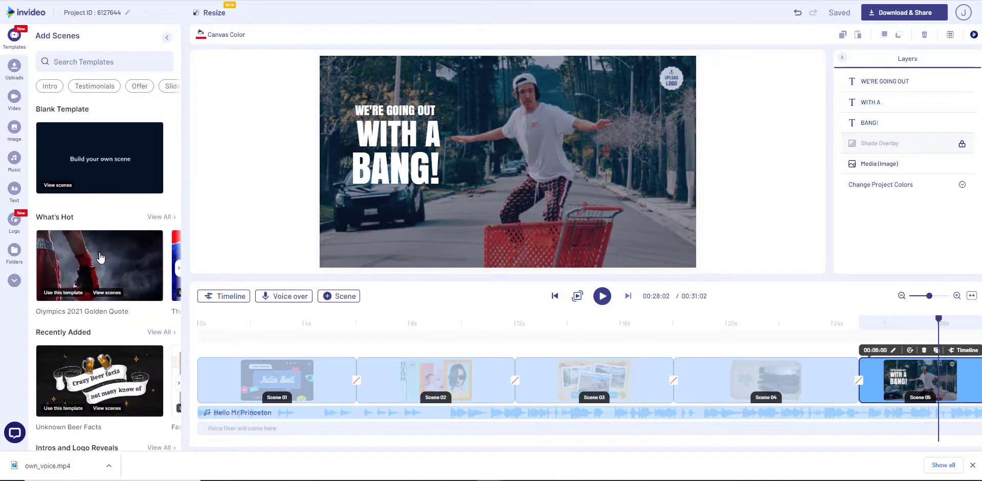
Find the Offers and Discounts section in the Add Scenes overview and open its full collection.
scroll(101, 258, "down", 1)
scroll(101, 258, "down", 18)
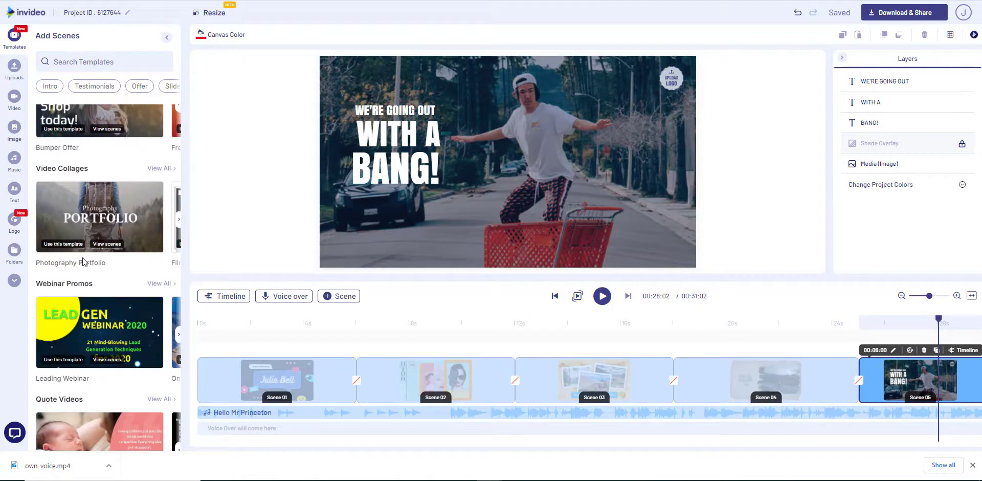
scroll(82, 257, "up", 3)
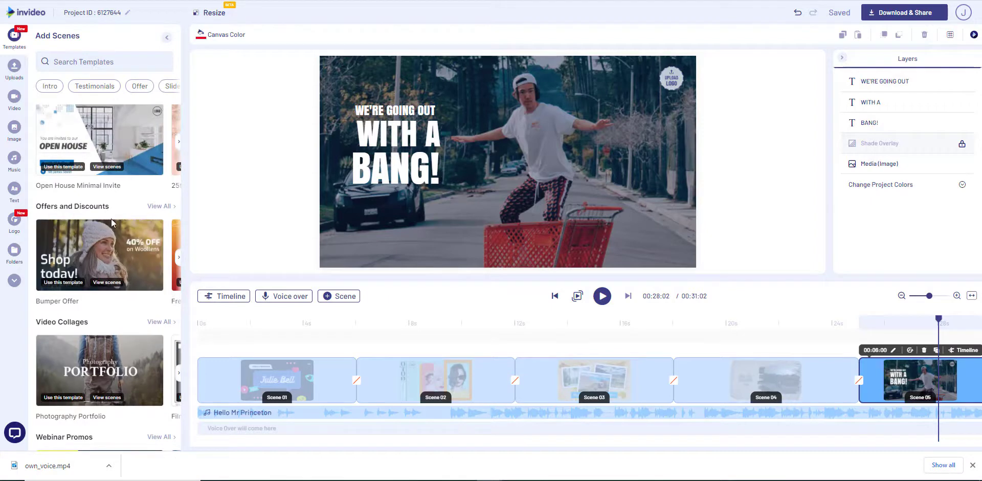
left_click(161, 206)
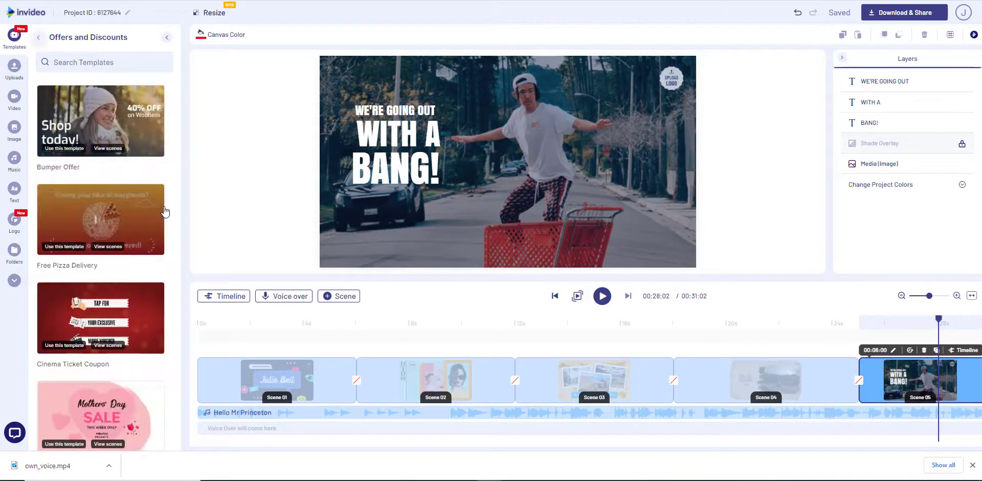
Find the Christmas Buffet Offer template and add its "All-Inclusive Buffet" scene after Scene 05.
scroll(92, 215, "down", 5)
scroll(66, 222, "down", 7)
scroll(48, 228, "down", 4)
scroll(98, 210, "down", 1)
scroll(85, 279, "down", 2)
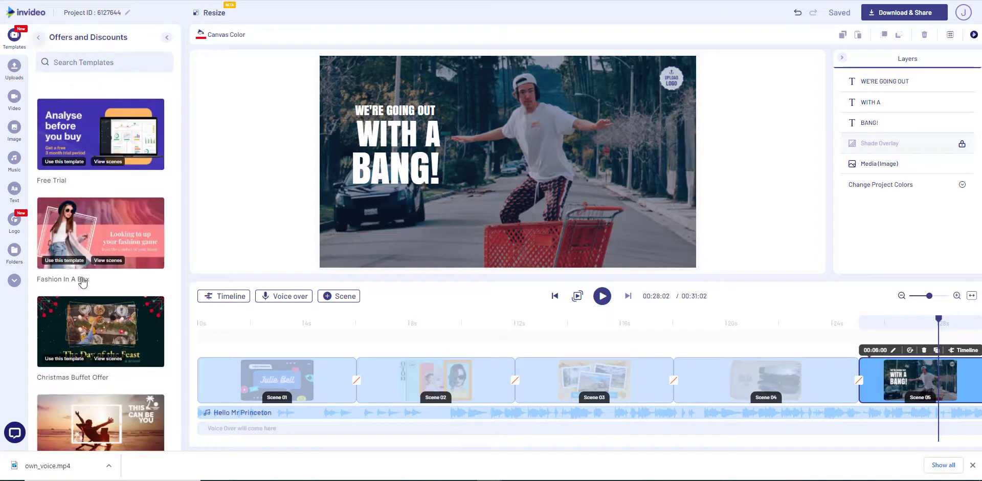
scroll(95, 276, "down", 2)
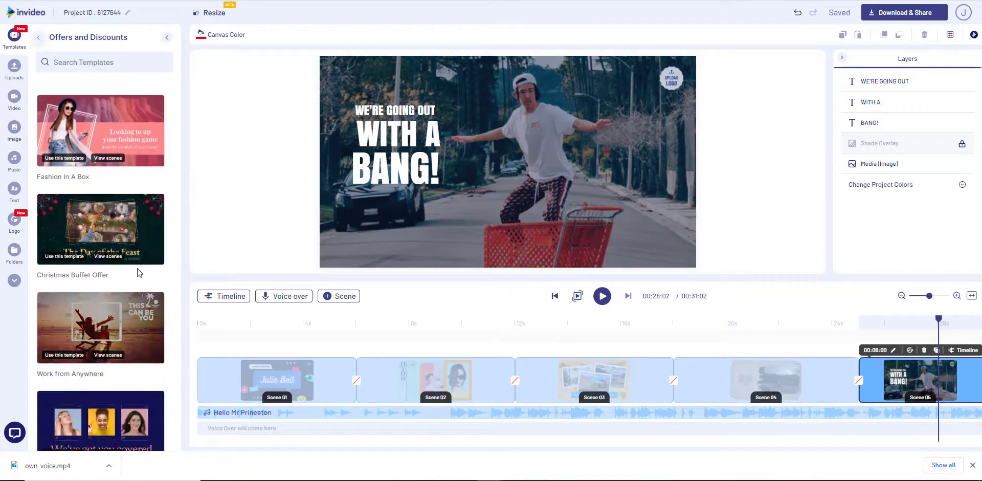
left_click(106, 256)
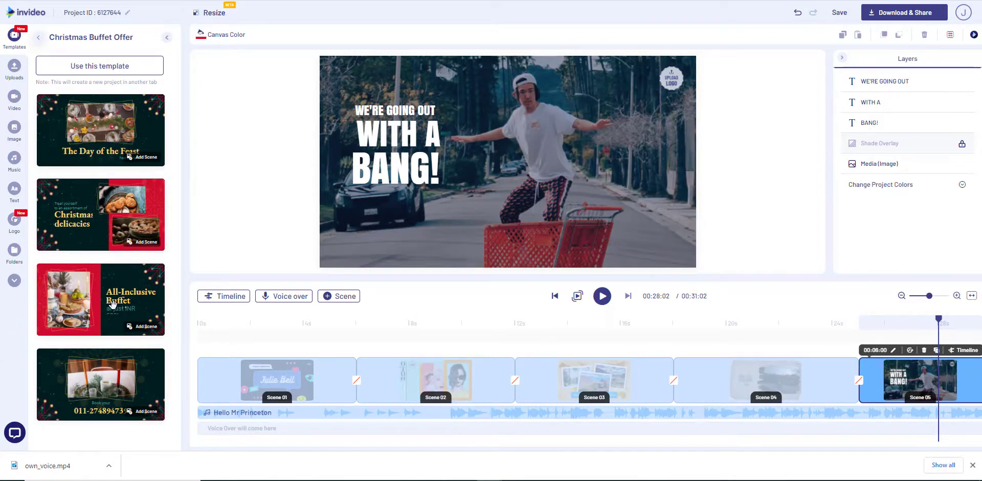
left_click(138, 333)
left_click(518, 260)
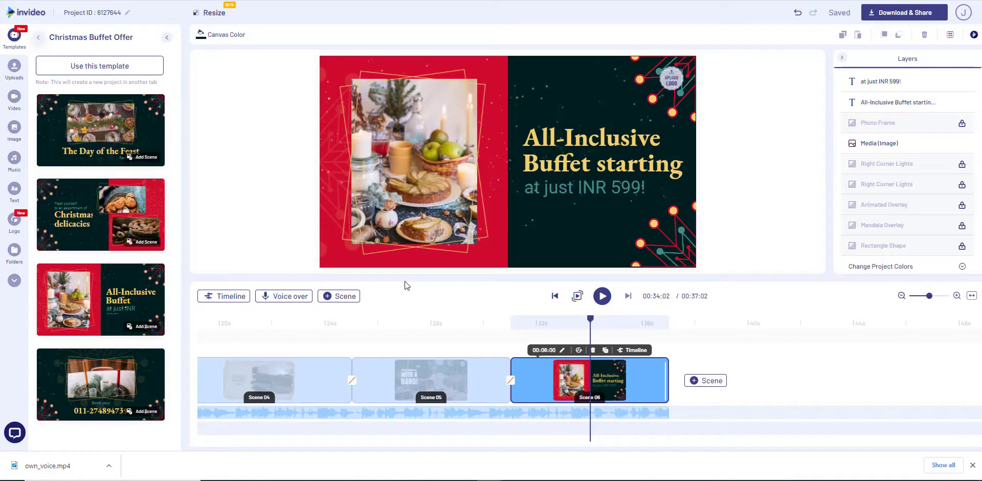
Add the closing "Book your feast" scene of the Christmas Buffet Offer template and move the playhead back into Scene 04.
left_click(143, 412)
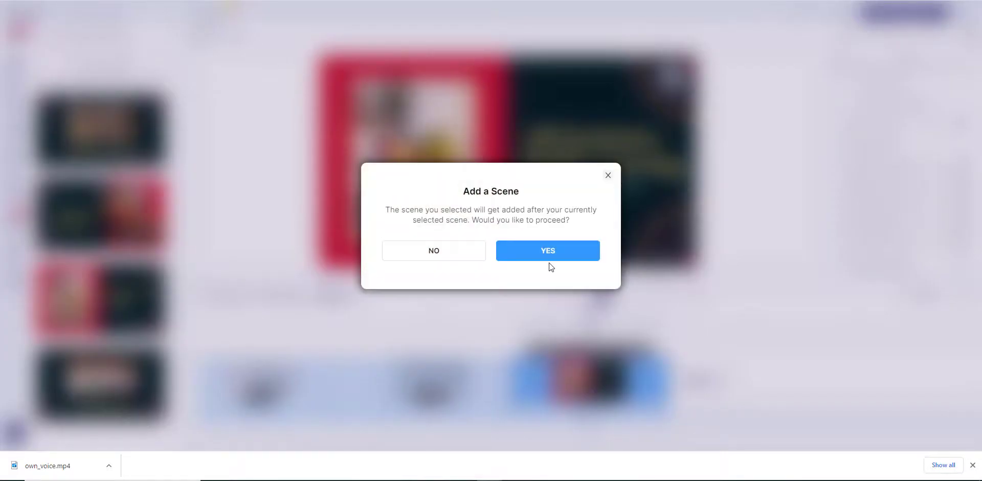
left_click(549, 256)
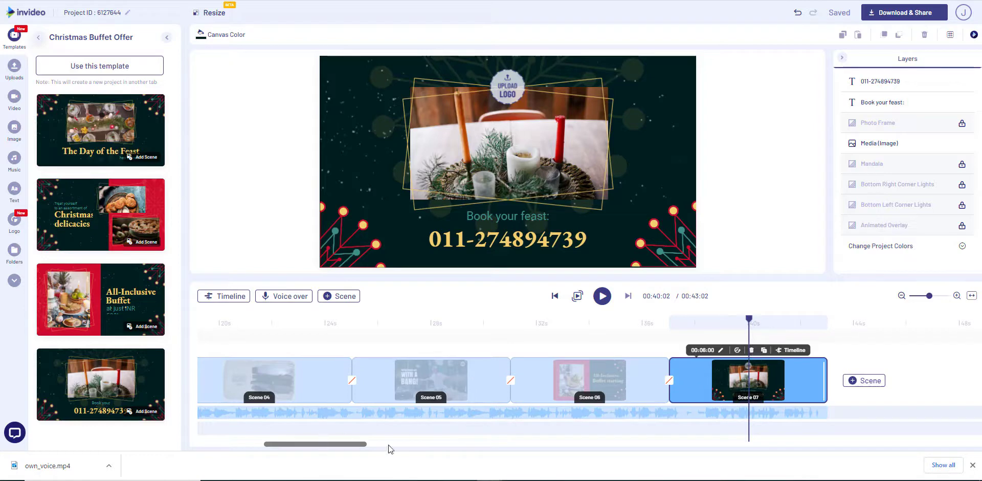
left_click_drag(749, 319, 210, 356)
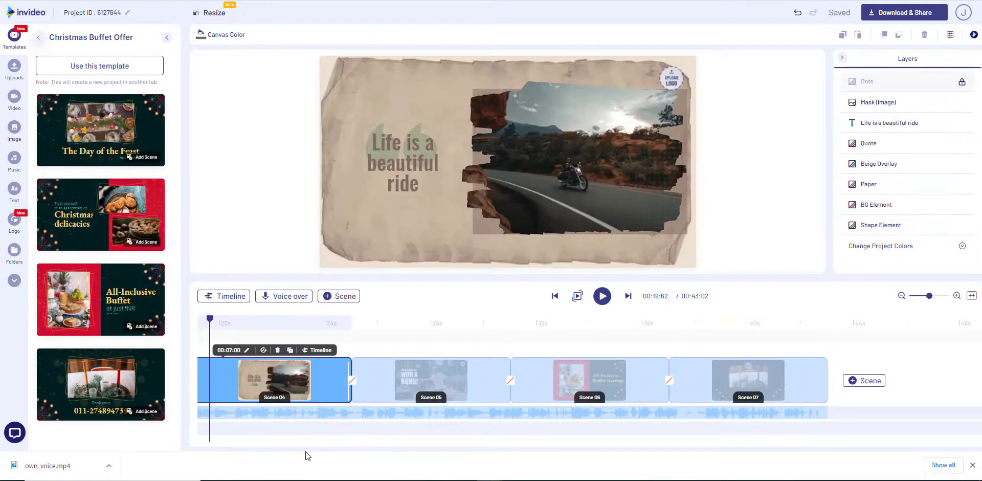
Return the playhead to the start of Scene 01 and play the whole combined project.
left_click(554, 296)
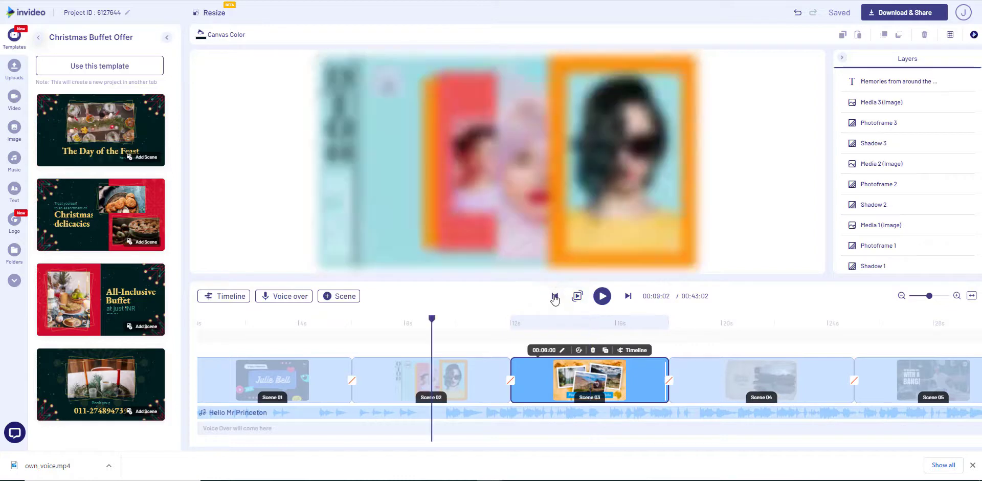
left_click(555, 296)
left_click(555, 296)
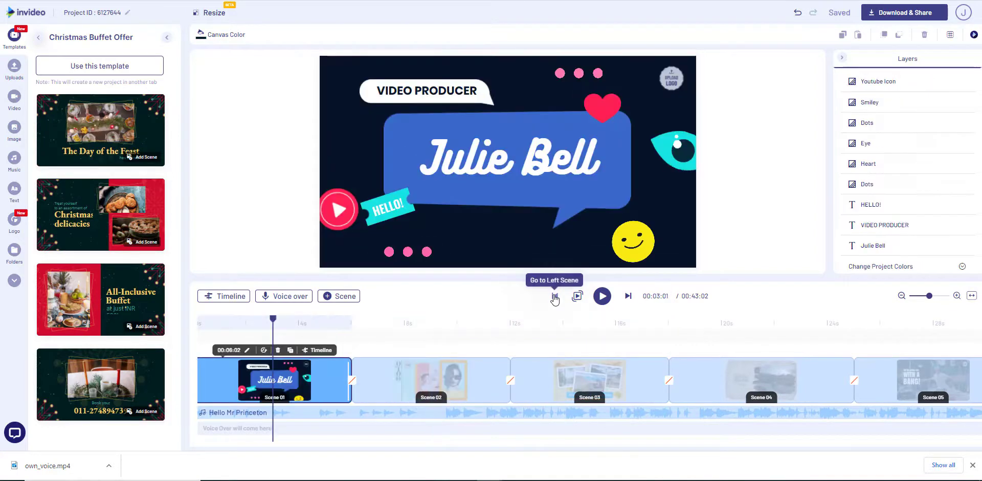
left_click_drag(277, 332, 187, 333)
left_click(200, 328)
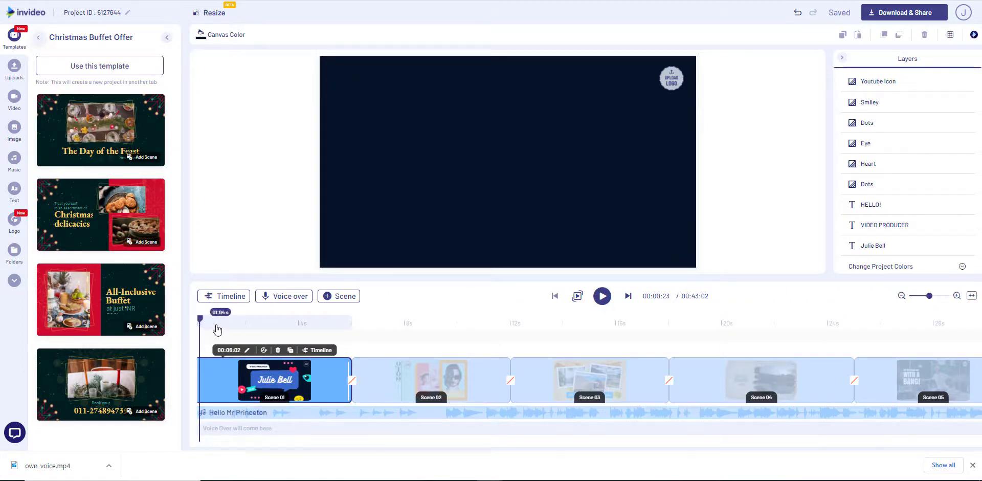
left_click(201, 321)
left_click_drag(202, 321, 198, 321)
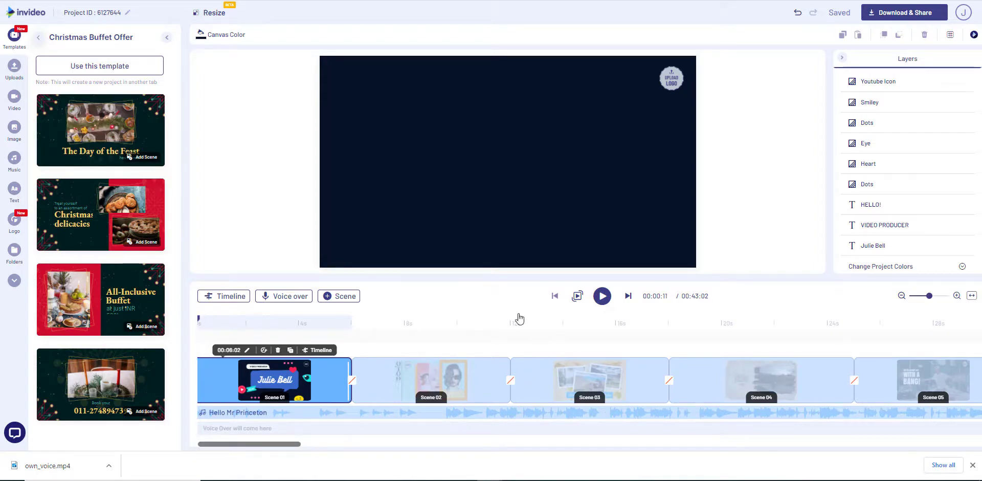
left_click(595, 299)
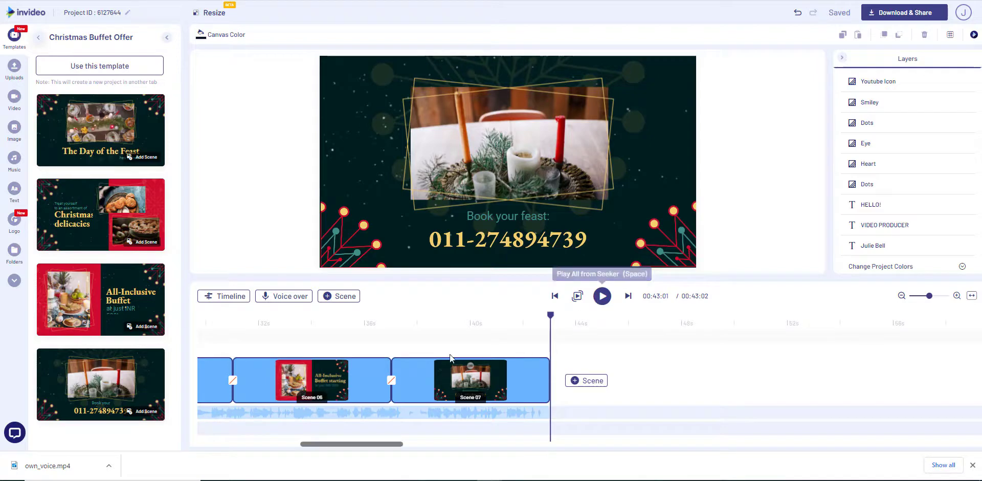
View the closing Scene 07 and the "Life is a beautiful ride" Scene 04 in the timeline.
mouse_move(390, 412)
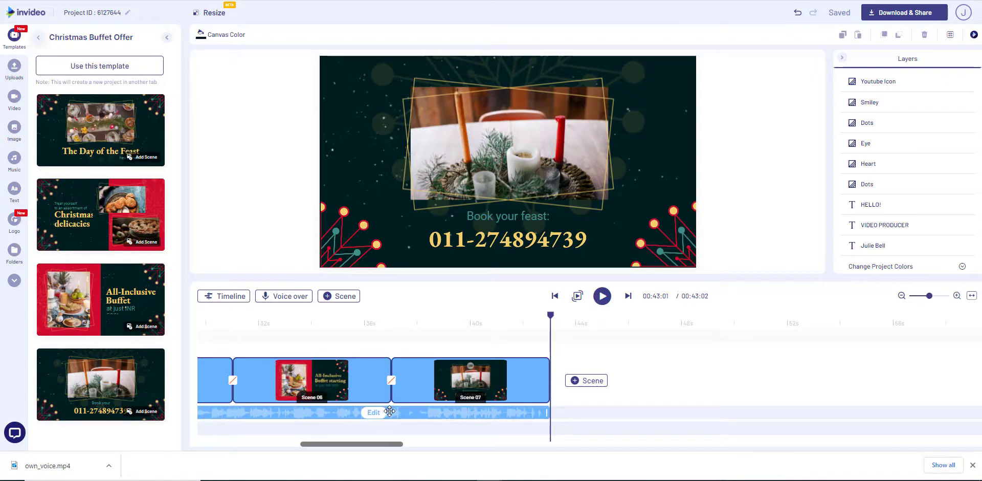
left_click(435, 379)
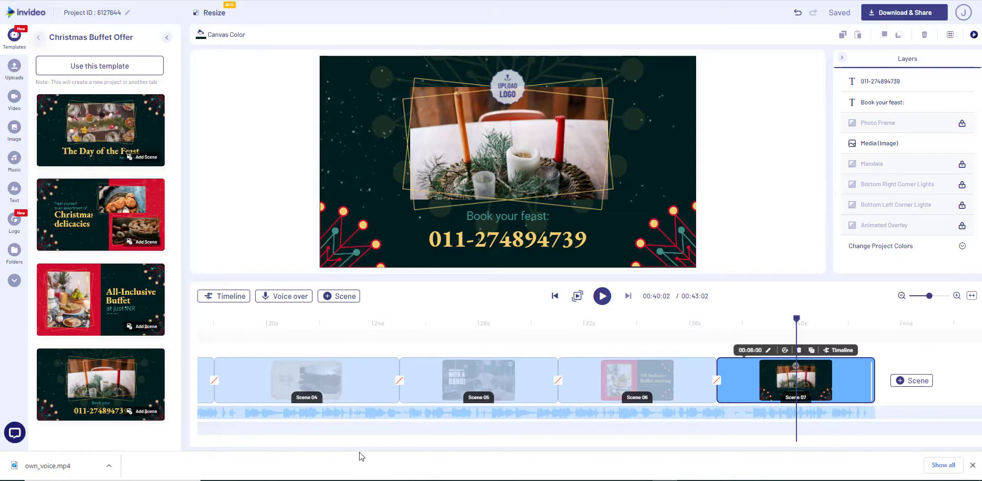
left_click_drag(352, 443, 331, 445)
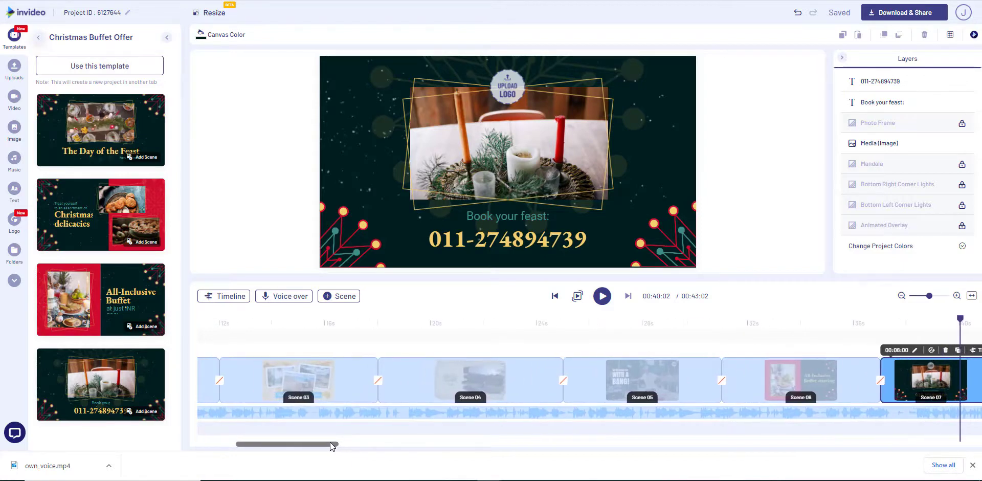
left_click(483, 378)
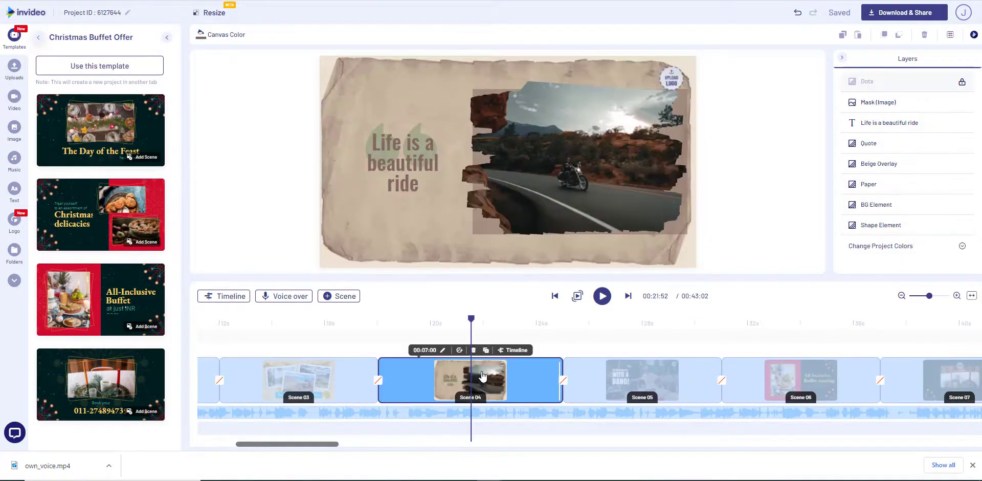
left_click_drag(483, 377, 452, 403)
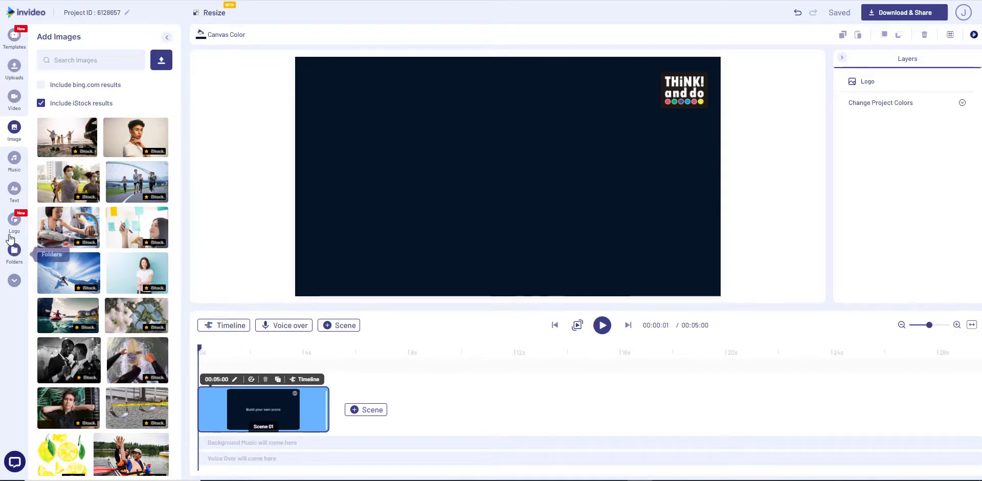
Browse the Classic text collection and add the boxed "BE YOUR OWN HERO" text to the blank scene.
left_click(16, 191)
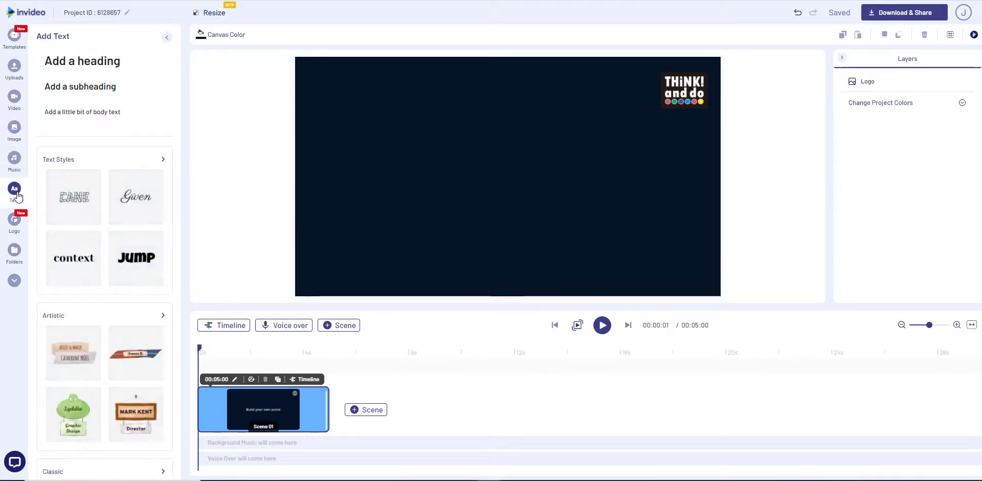
scroll(138, 225, "down", 3)
scroll(121, 236, "down", 1)
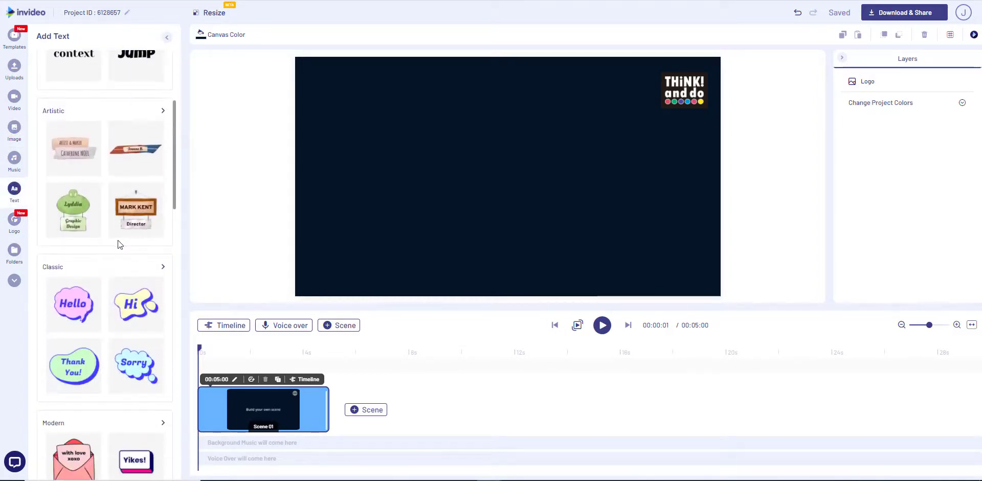
left_click(162, 267)
scroll(107, 205, "down", 5)
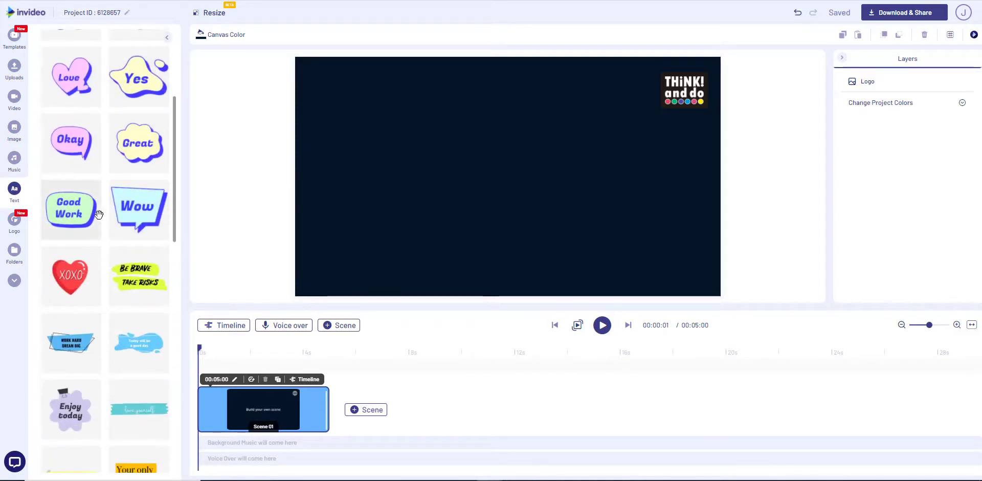
scroll(92, 220, "down", 4)
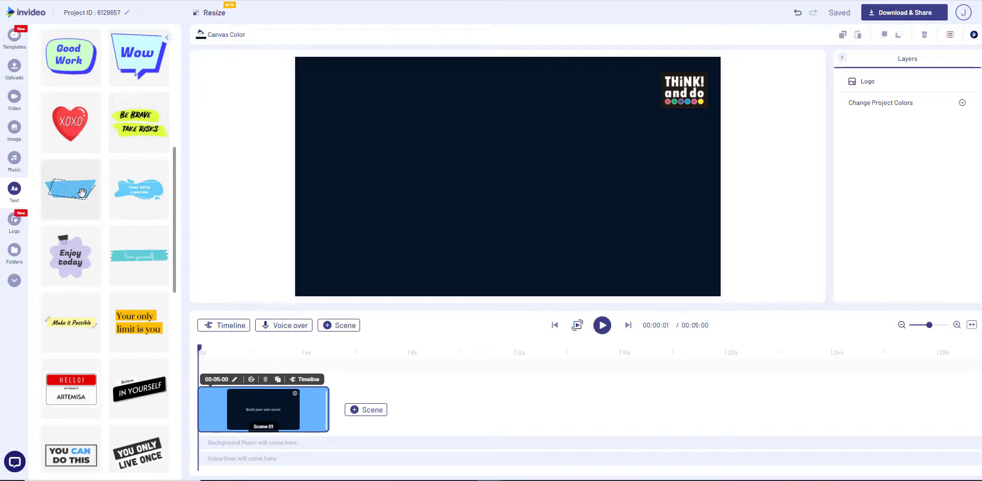
scroll(100, 230, "down", 6)
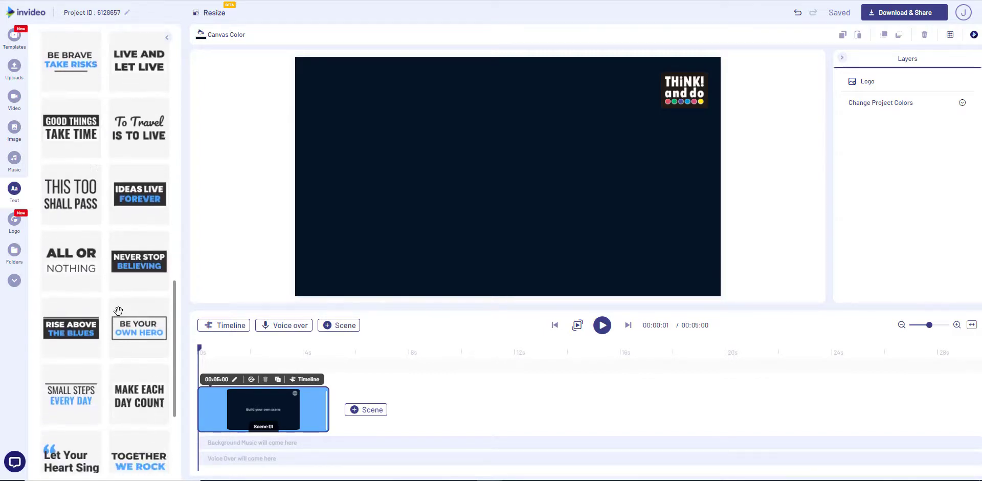
left_click(139, 324)
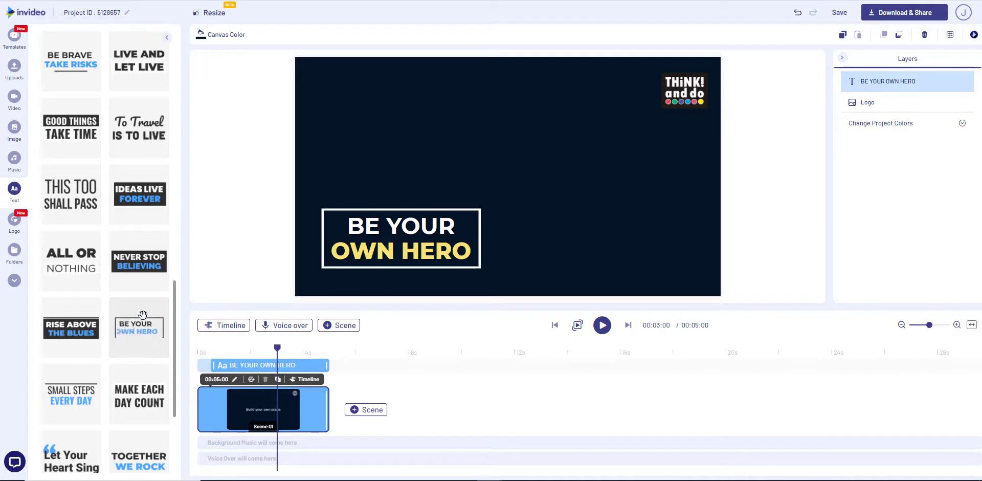
Move the boxed "BE YOUR OWN HERO" text to the horizontal centre of the canvas, at about mid-height.
left_click(417, 238)
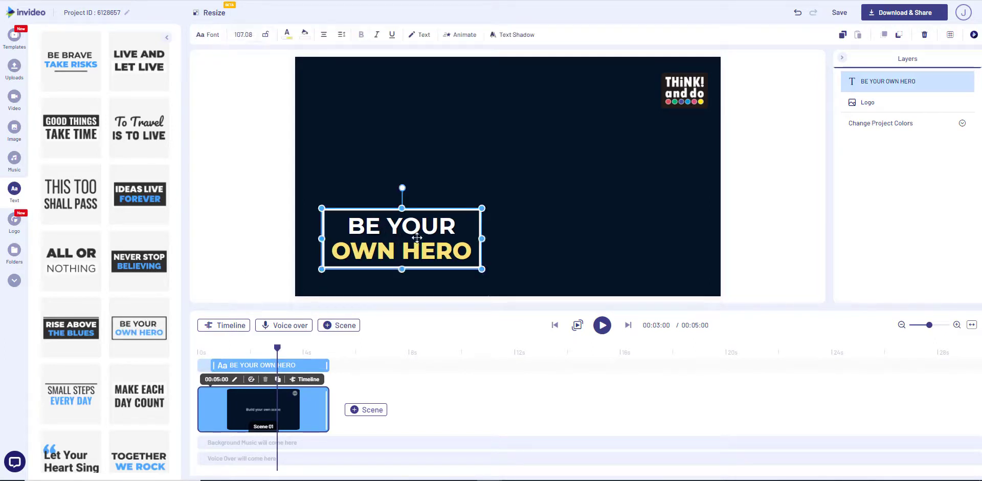
left_click_drag(417, 238, 523, 169)
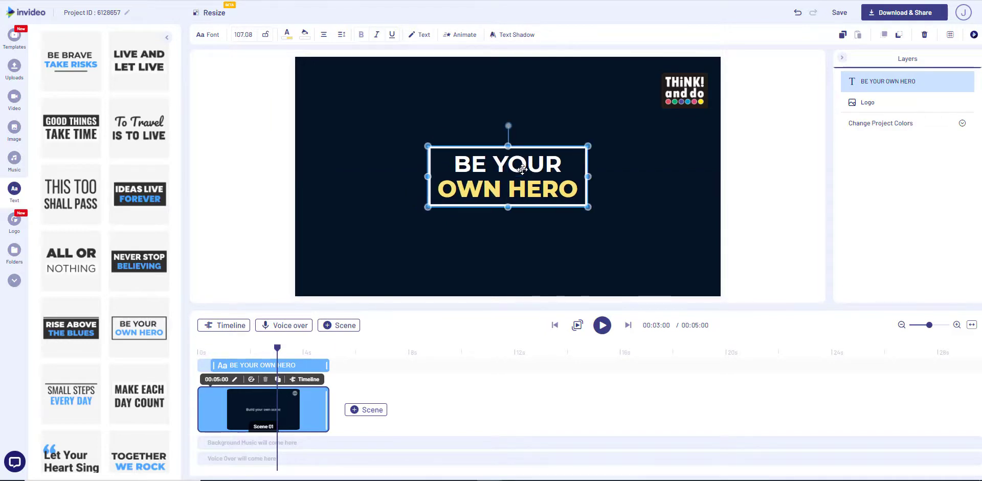
left_click(551, 254)
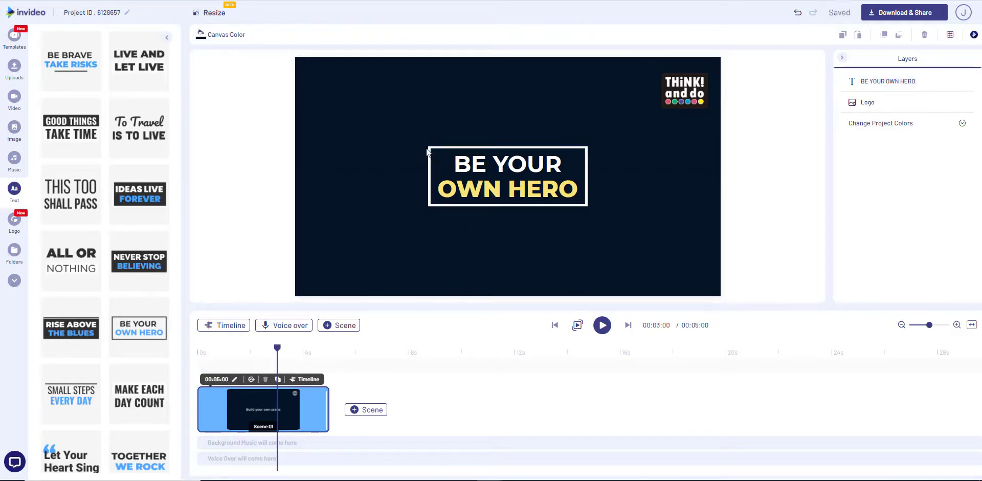
Play the scene from its beginning to preview the text box's drawing animation.
left_click(602, 327)
mouse_move(276, 334)
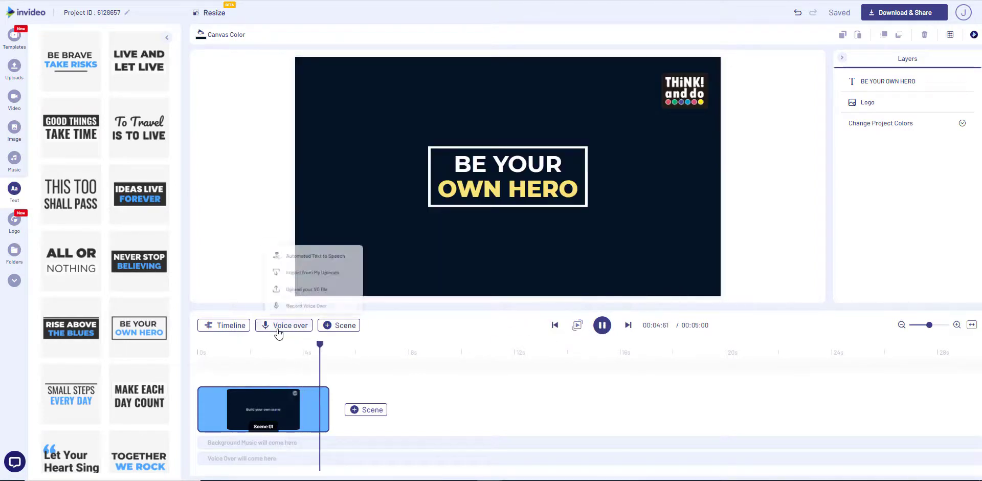
left_click_drag(330, 343, 179, 348)
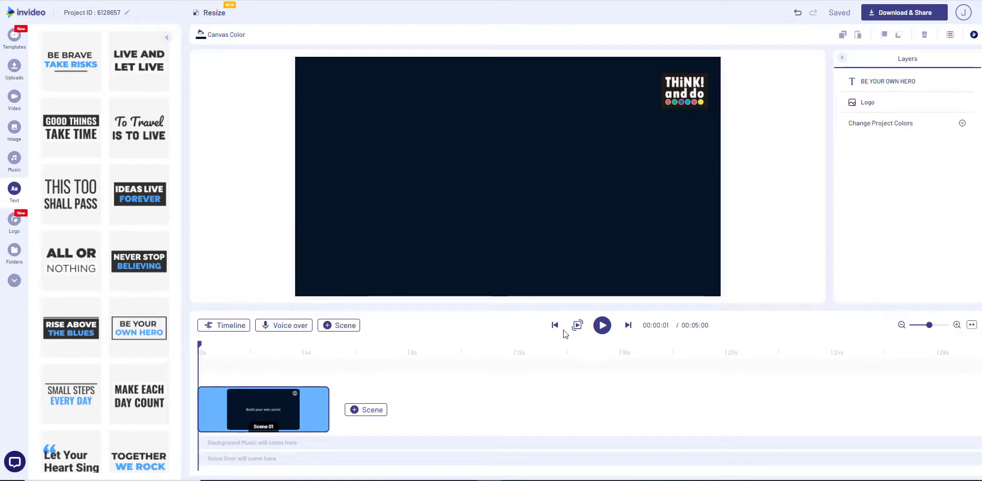
left_click(602, 326)
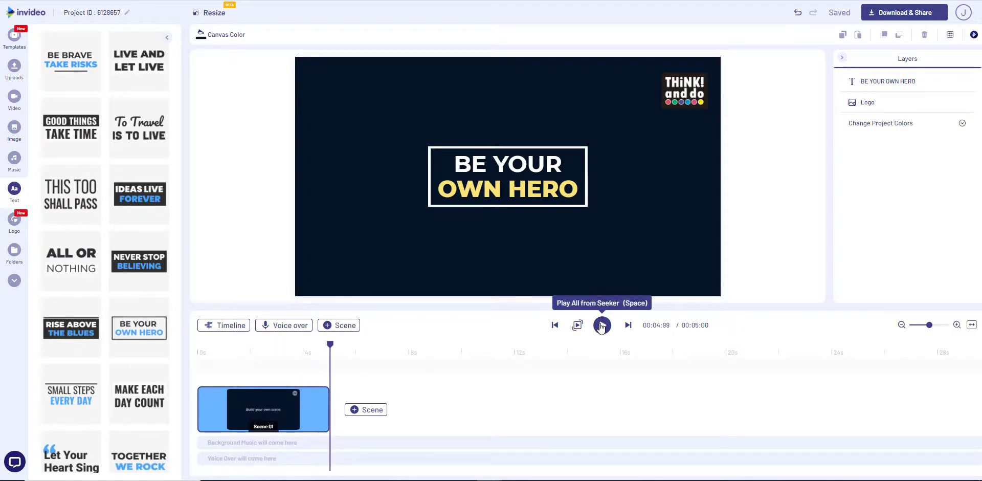
Replace the words "BE YOUR" in the text box with "THis is text in a box being drawn".
left_click(514, 165)
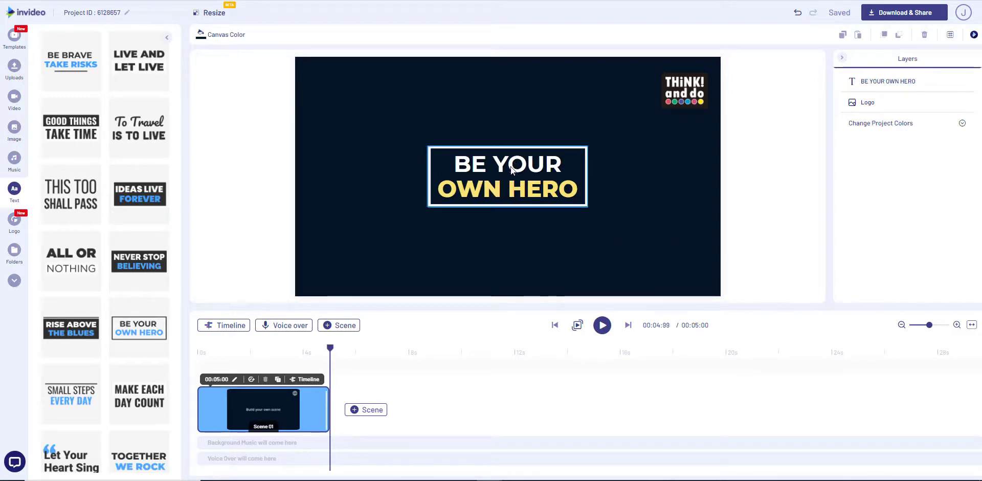
left_click(511, 170)
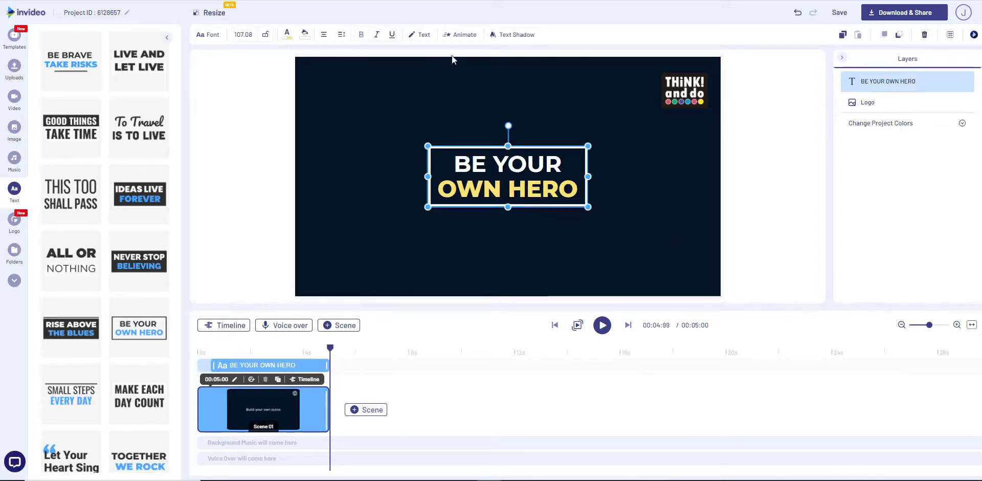
left_click(425, 34)
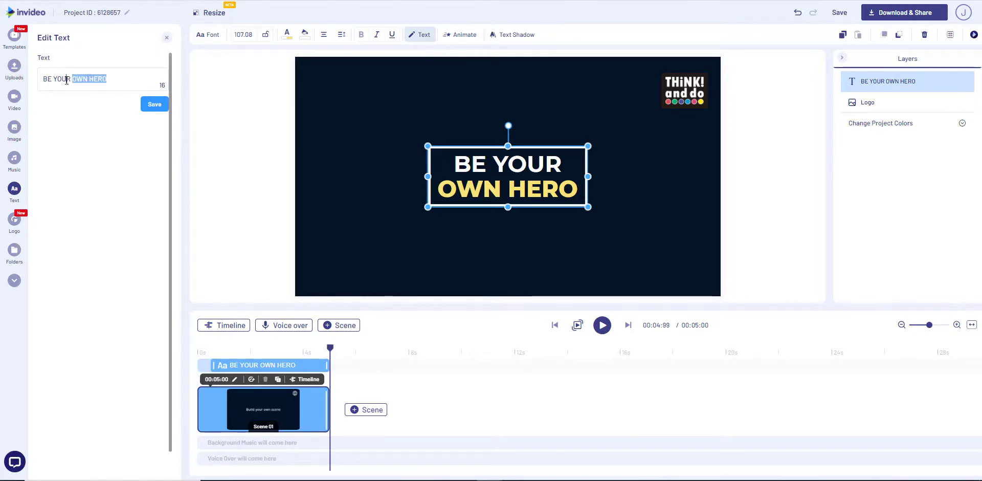
left_click_drag(71, 79, 41, 79)
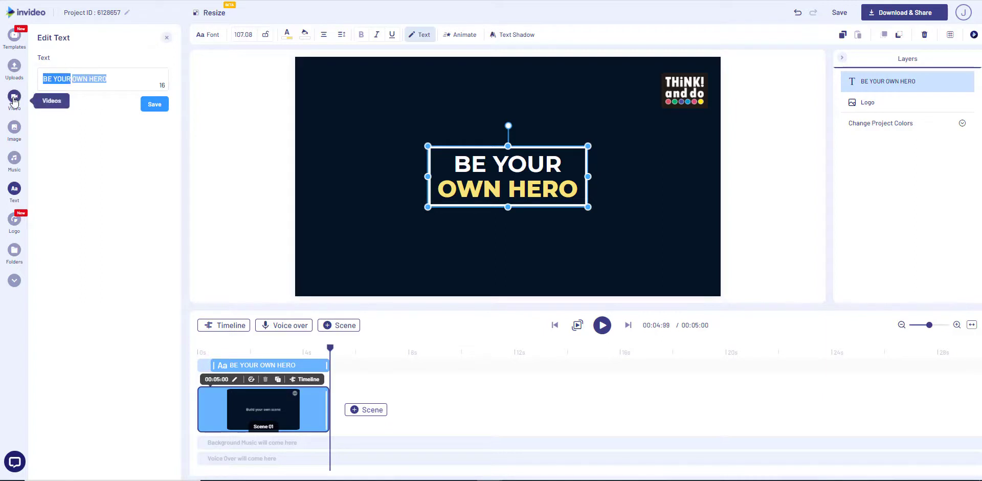
type("THis ")
type("is text")
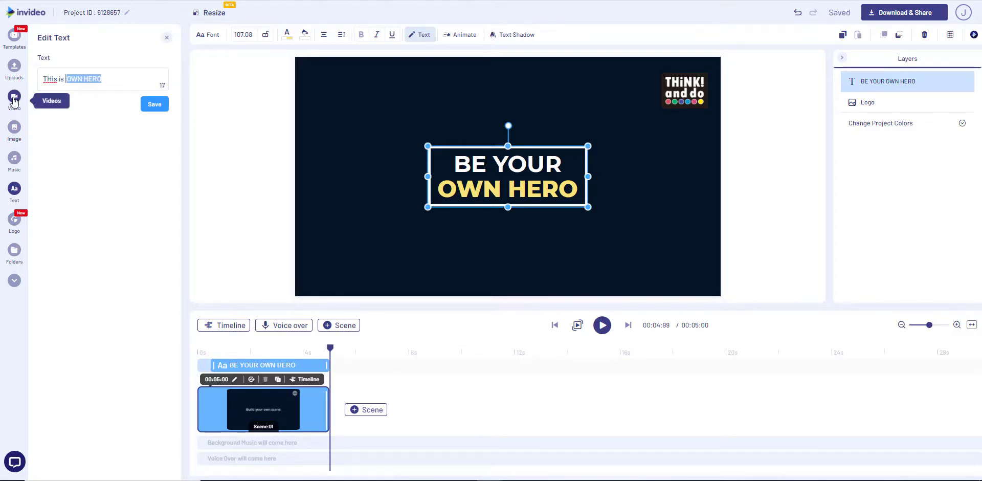
type(" in a ")
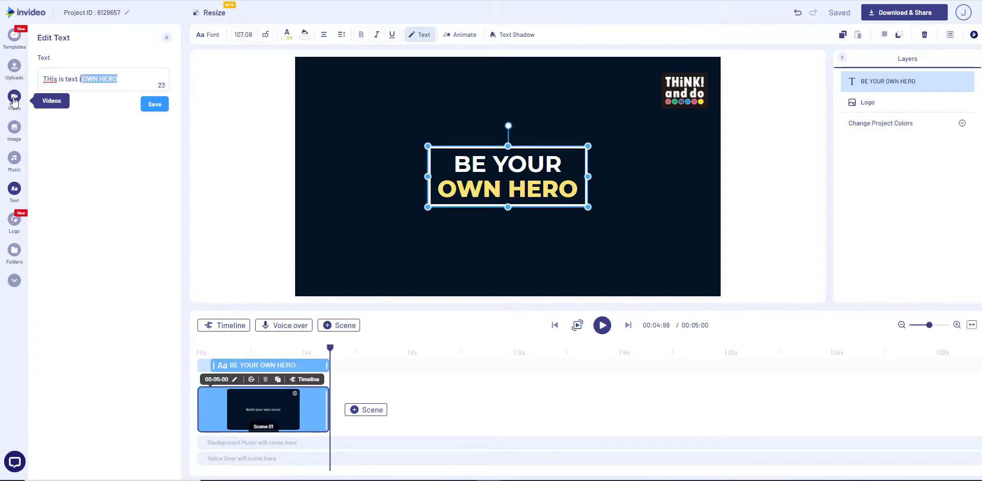
type("box be")
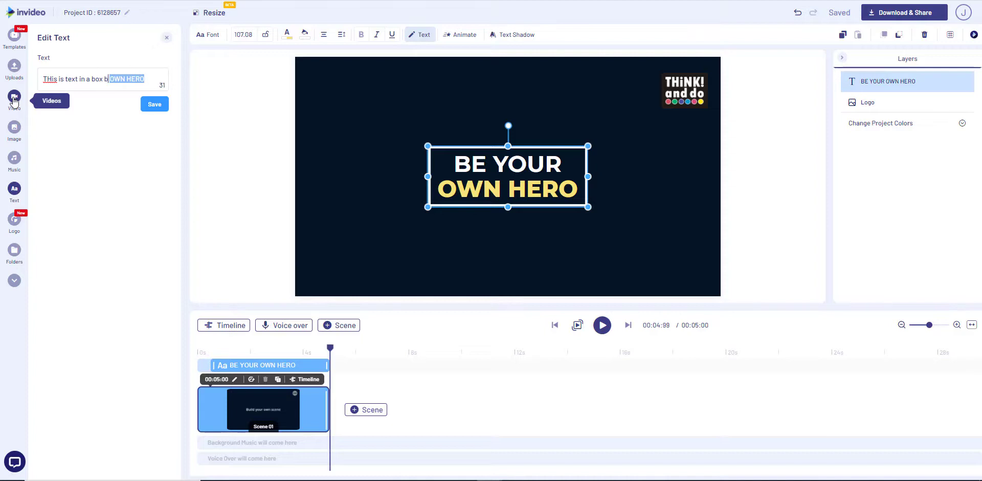
type("ing drawn")
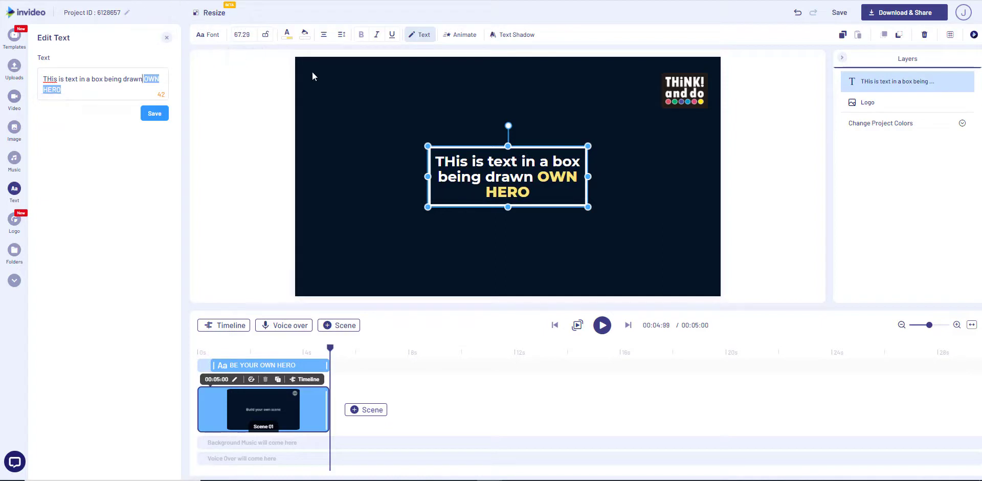
Replace the highlighted words "OWN HERO" with "It's very easy to do" and put them on their own line.
triple_click(539, 177)
left_click(540, 177)
left_click_drag(538, 177, 544, 198)
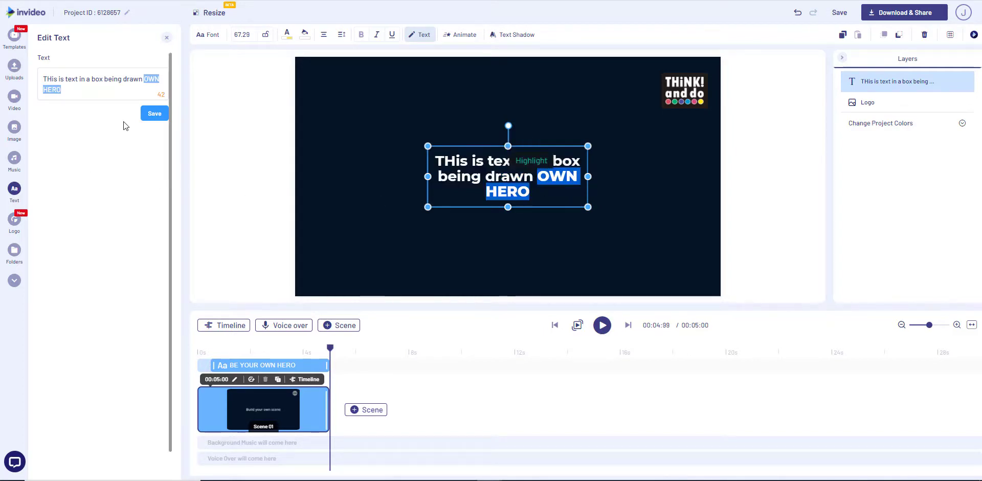
type("It's very easy to do")
left_click(545, 176)
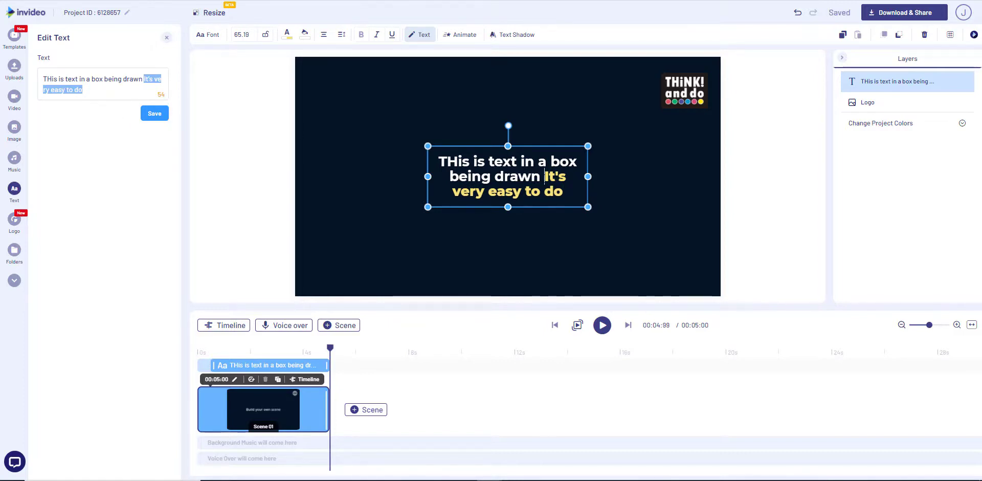
key("Return")
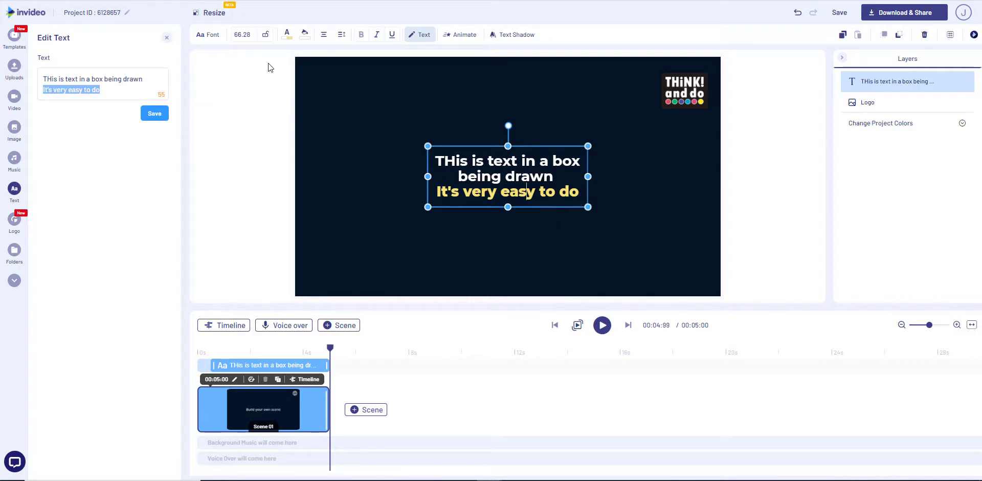
Try several preset highlight colours on the line "It's very easy to do" and settle on bright green #00ff00.
left_click(288, 35)
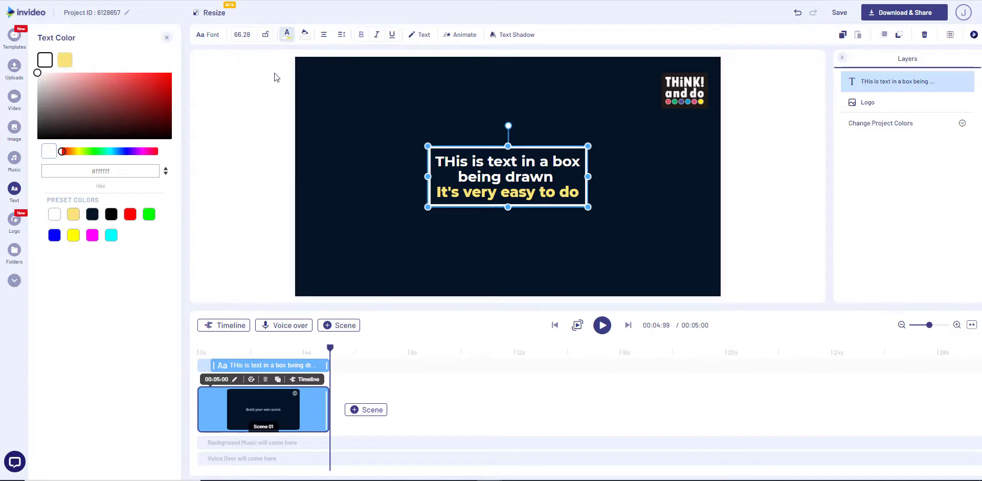
left_click(66, 61)
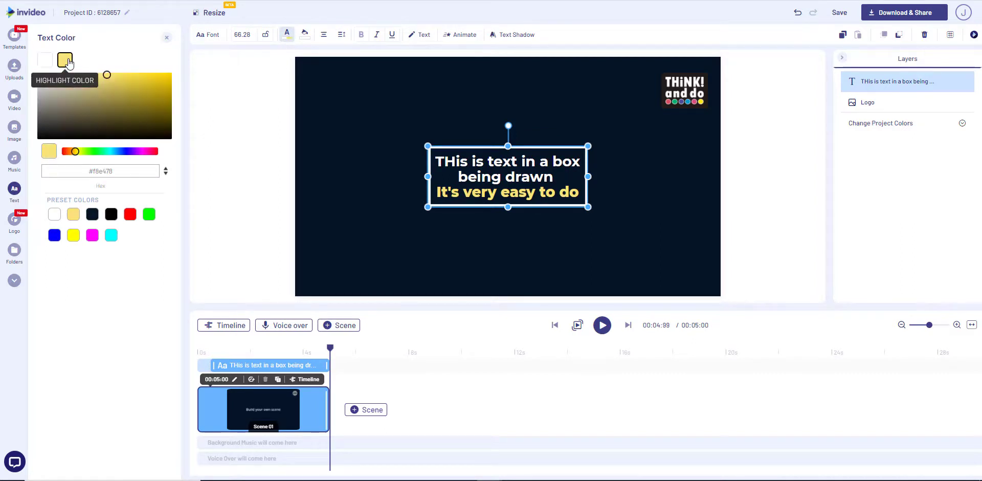
left_click(133, 219)
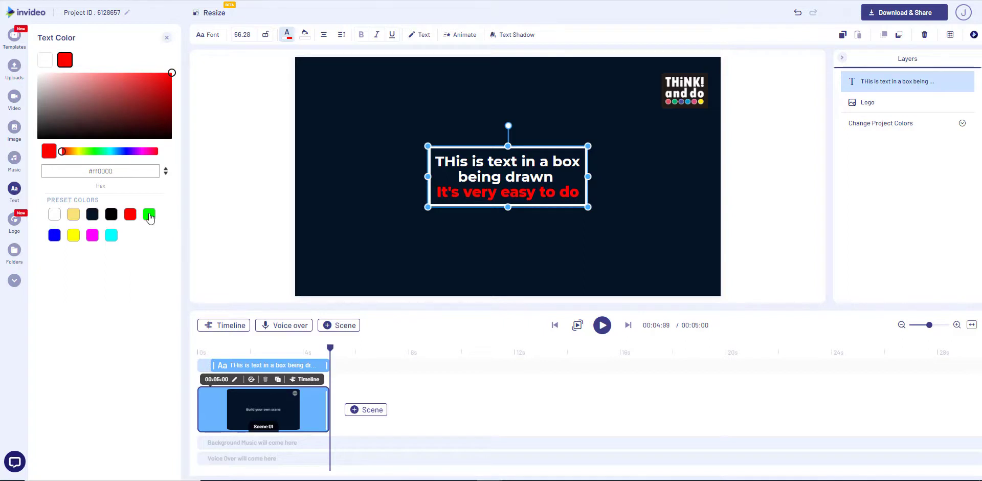
left_click(149, 215)
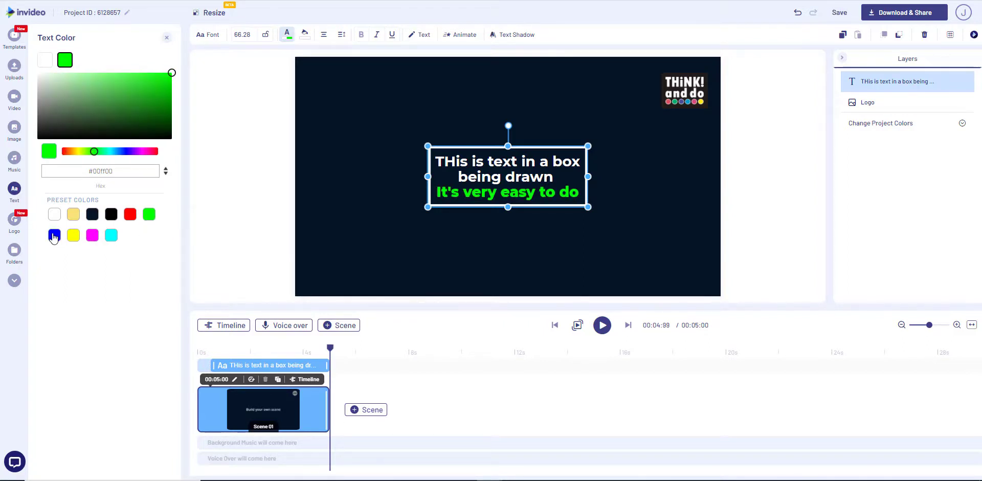
left_click(91, 236)
left_click(55, 237)
left_click(72, 219)
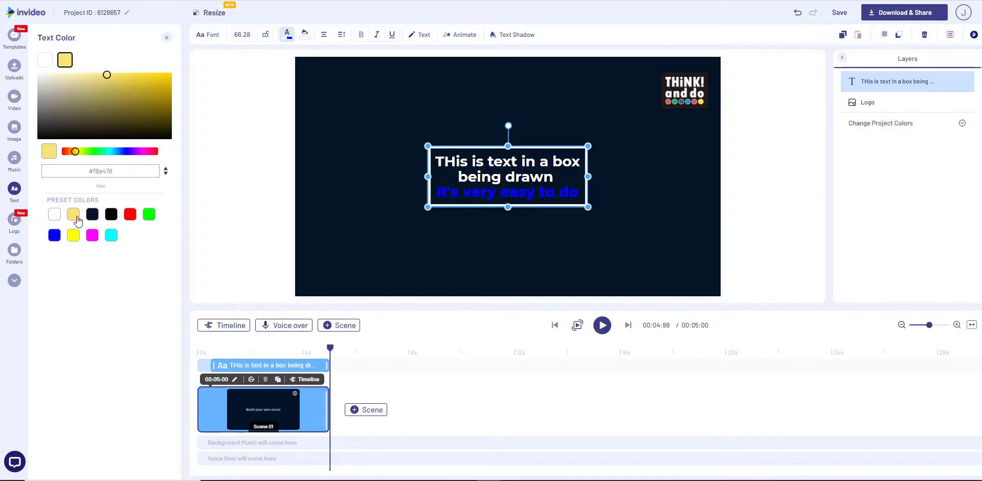
left_click(92, 236)
left_click(148, 219)
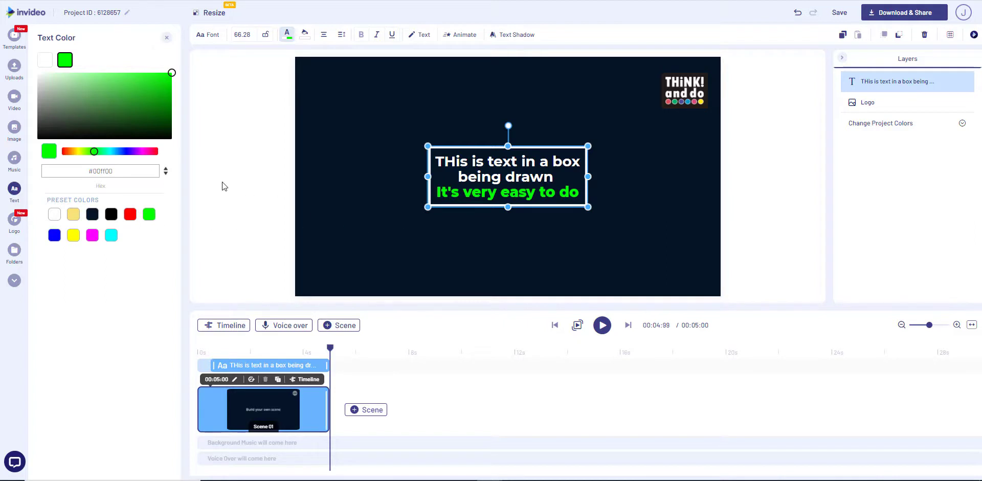
Enlarge the boxed text to a font size of about 123 and correct "THis" to "This".
left_click_drag(588, 207, 643, 261)
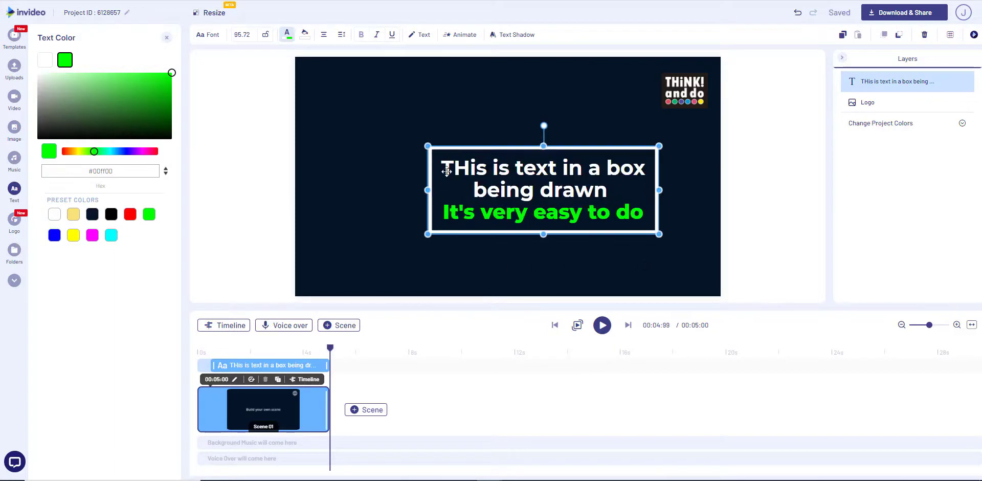
left_click_drag(428, 146, 364, 111)
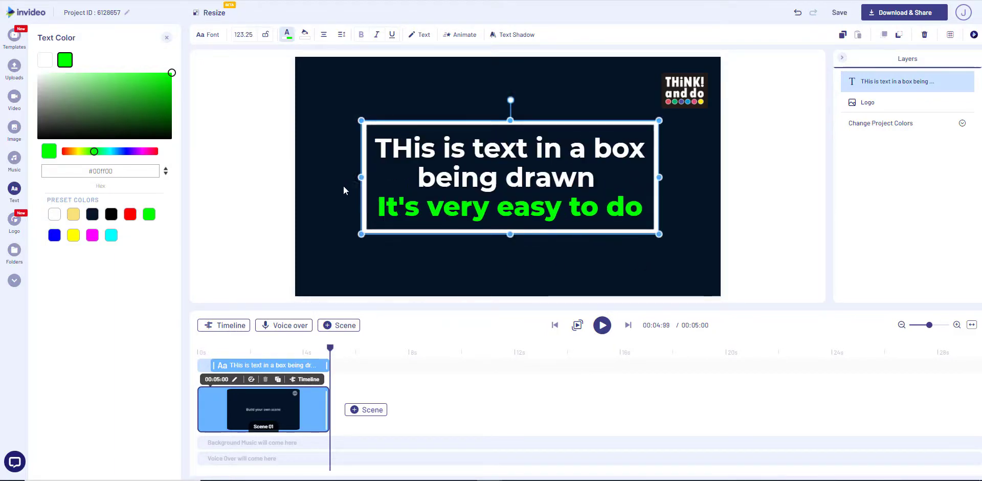
left_click(413, 152)
key("BackSpace")
type("h")
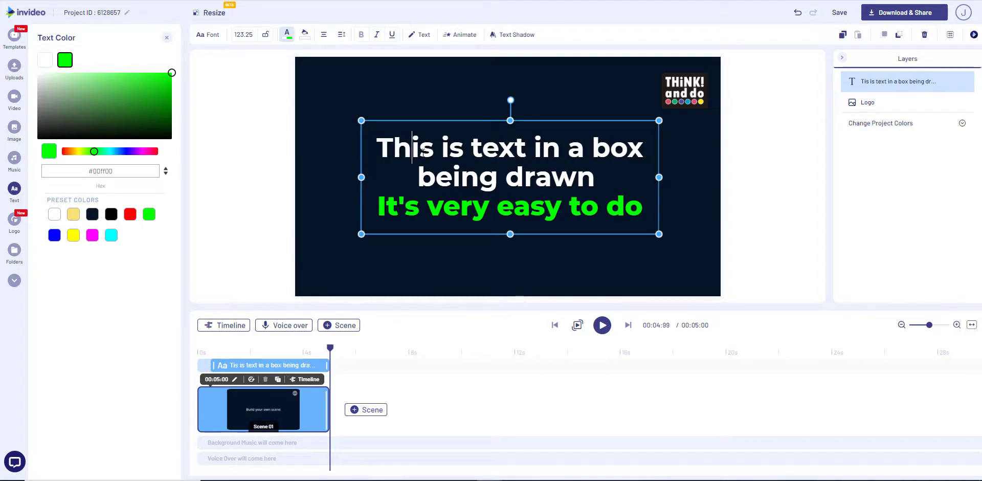
left_click(634, 268)
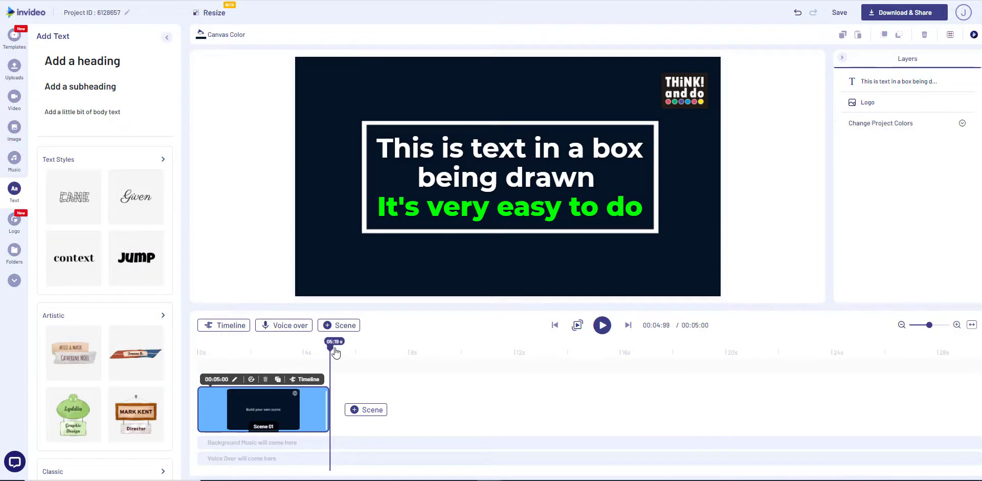
Play the scene from its beginning to preview the enlarged text box with its green line.
left_click_drag(333, 354, 197, 354)
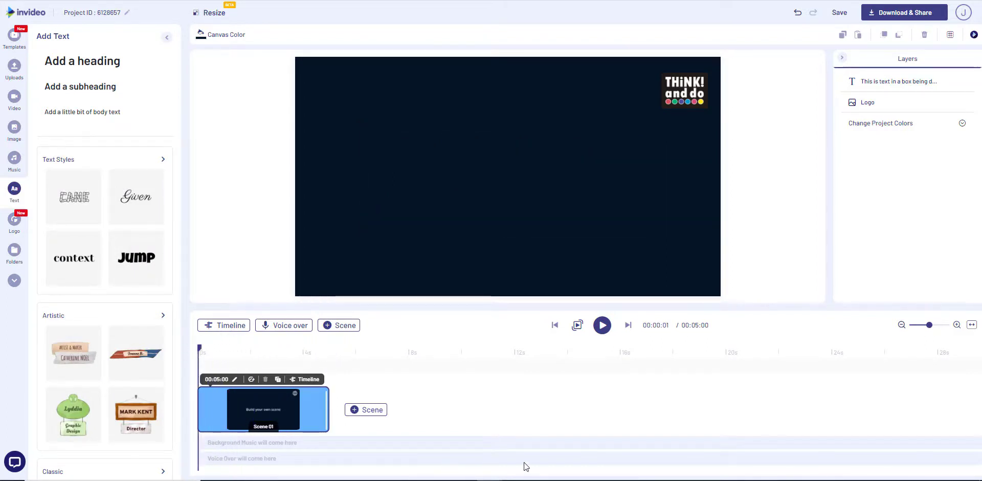
left_click(601, 331)
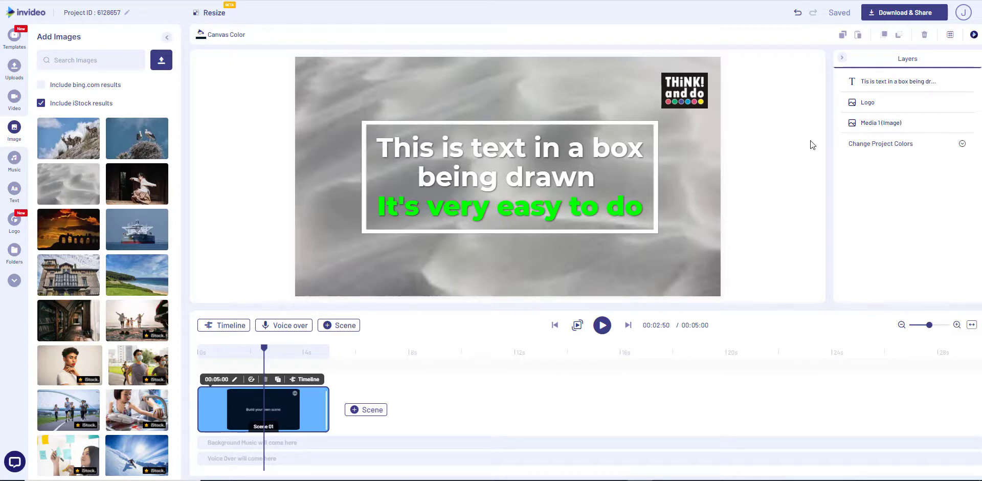
Create a resized duplicate of the project in the Square (1:1) format.
left_click(206, 14)
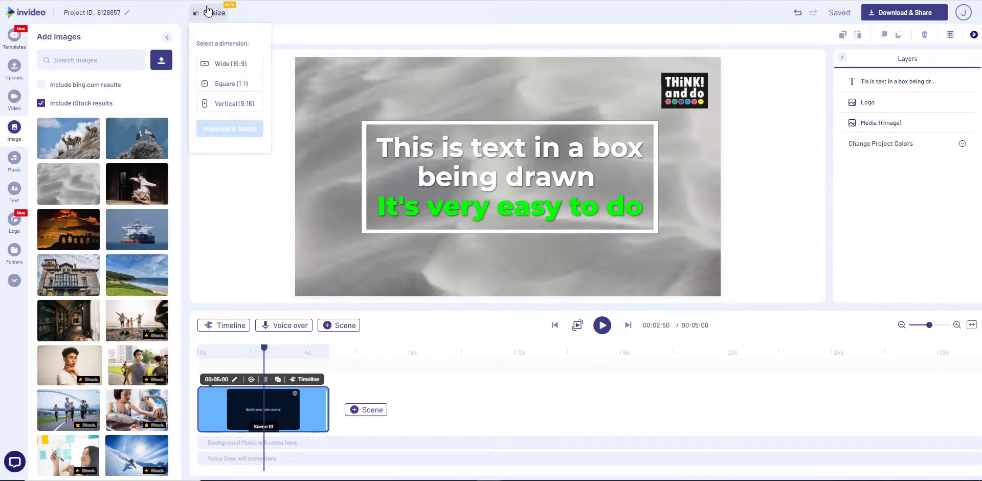
left_click(227, 86)
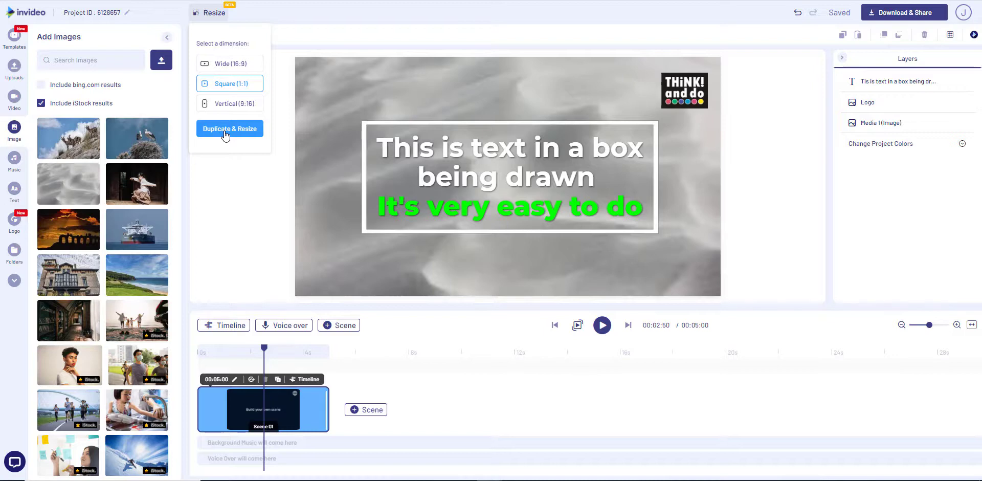
left_click(225, 133)
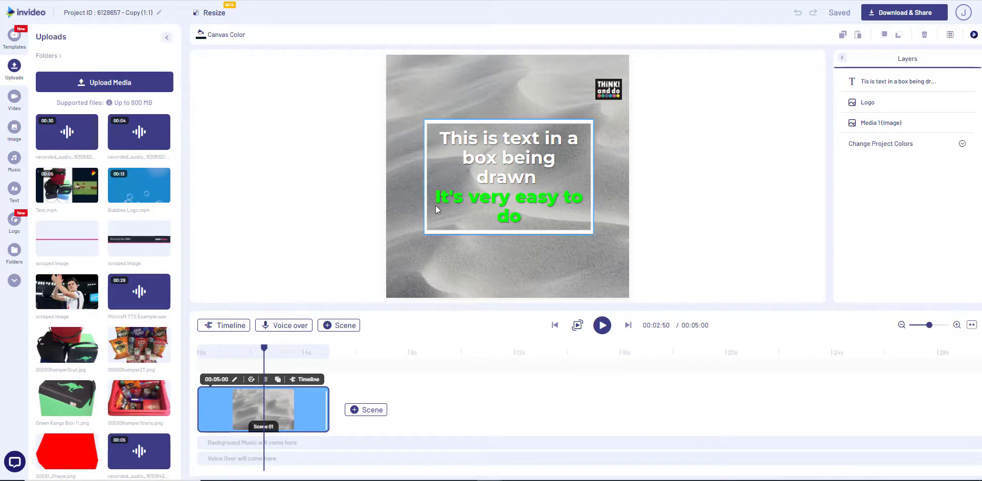
Widen the text box on both sides so it spans most of the square canvas.
left_click(463, 139)
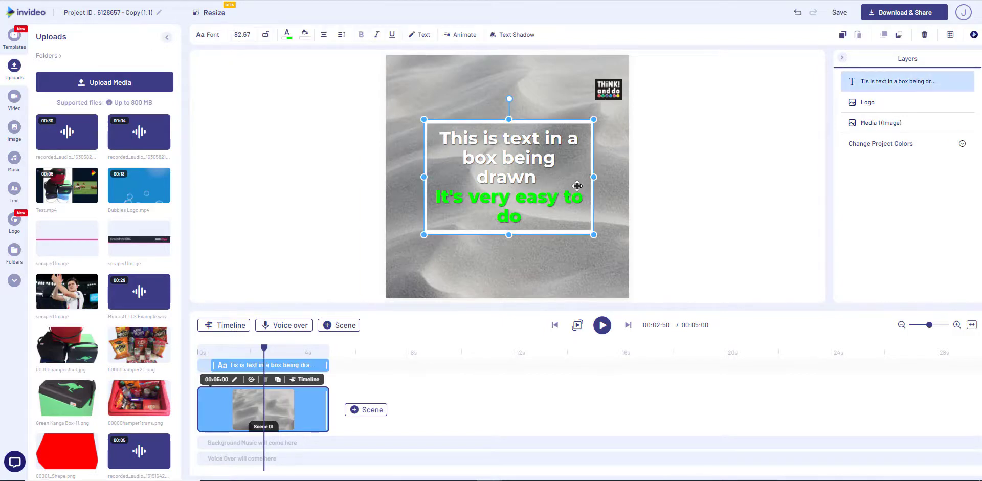
left_click_drag(592, 177, 610, 177)
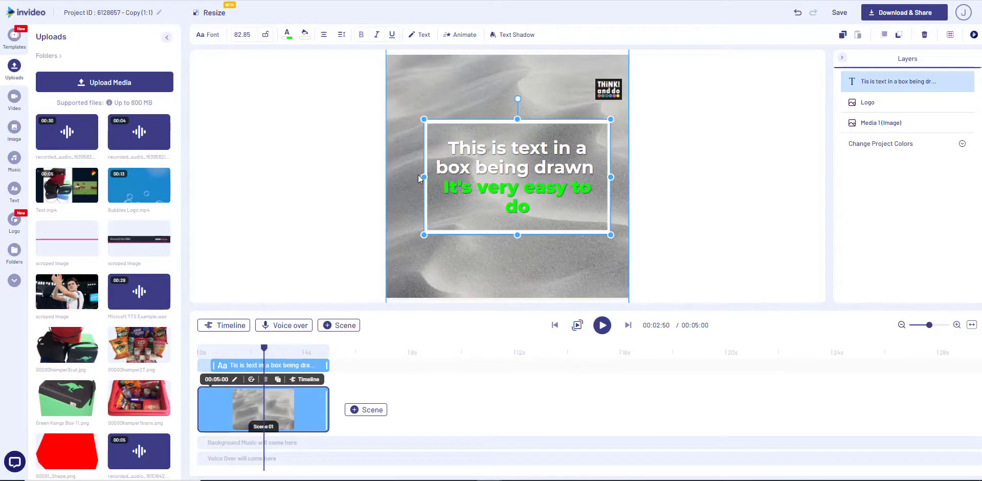
left_click_drag(422, 177, 407, 177)
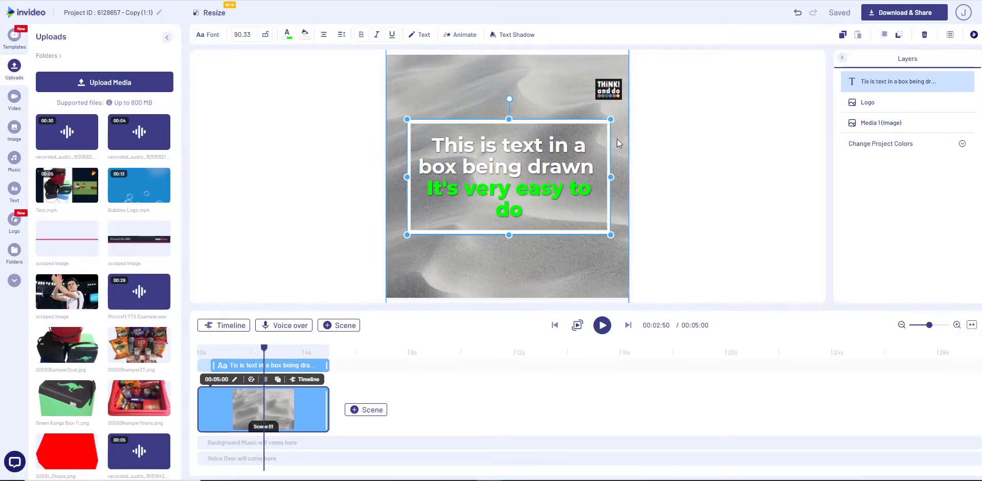
Move the THiNK! and do logo closer to the top-right corner of the square canvas and enlarge it slightly.
left_click(612, 91)
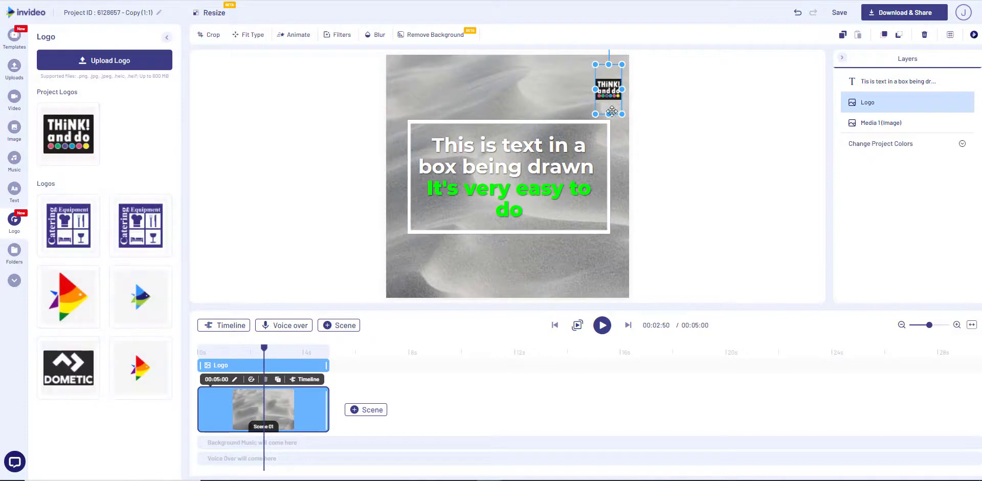
left_click_drag(611, 104, 616, 76)
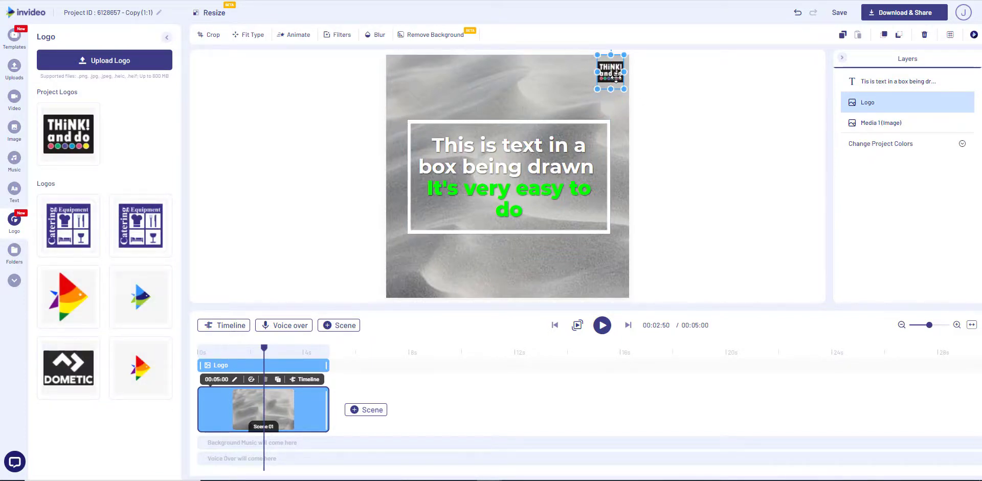
left_click(701, 89)
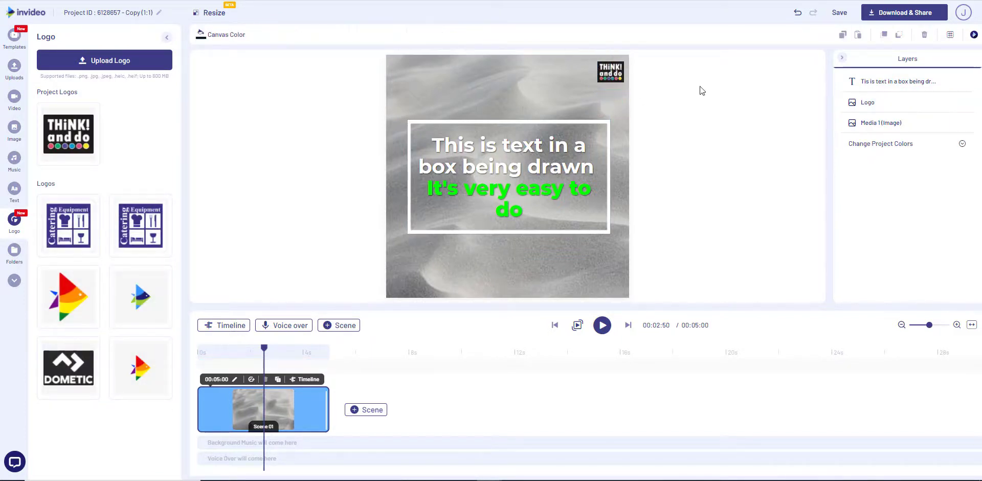
left_click(609, 74)
left_click_drag(597, 89, 589, 95)
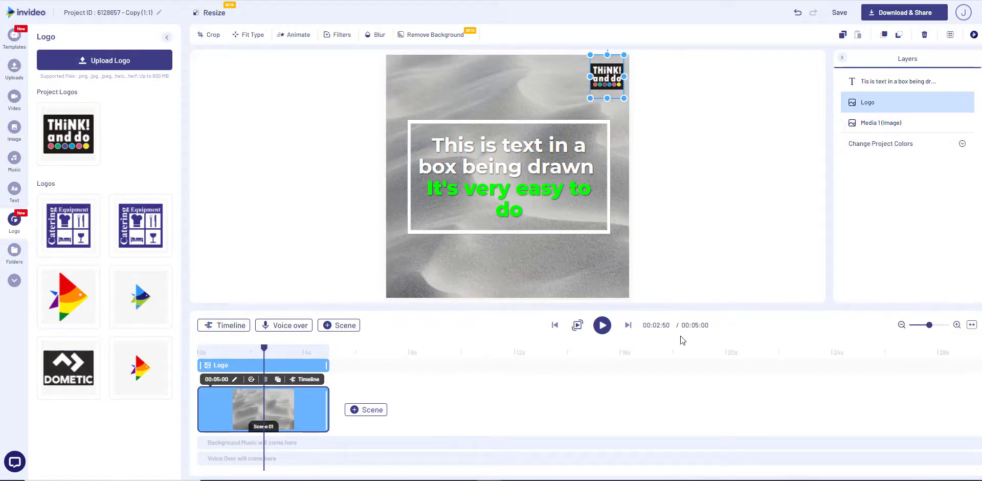
Play the square version from its beginning to preview the adjusted layout.
left_click_drag(259, 352, 198, 378)
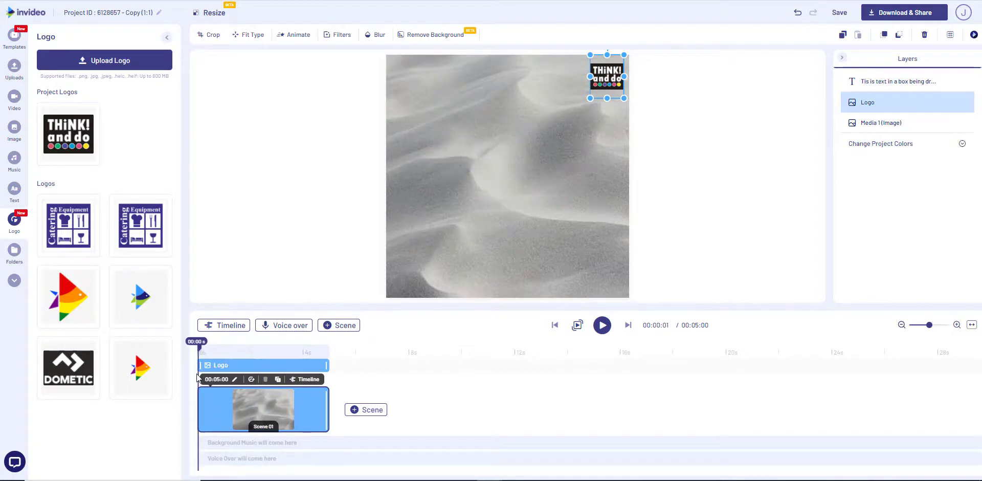
left_click(602, 326)
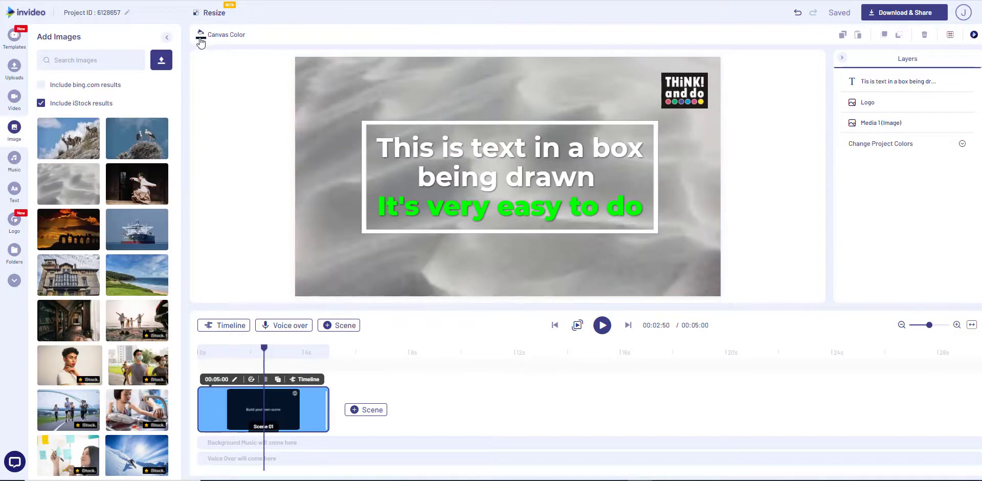
Create a resized duplicate of the original wide project in the Vertical (9:16) format.
left_click(208, 14)
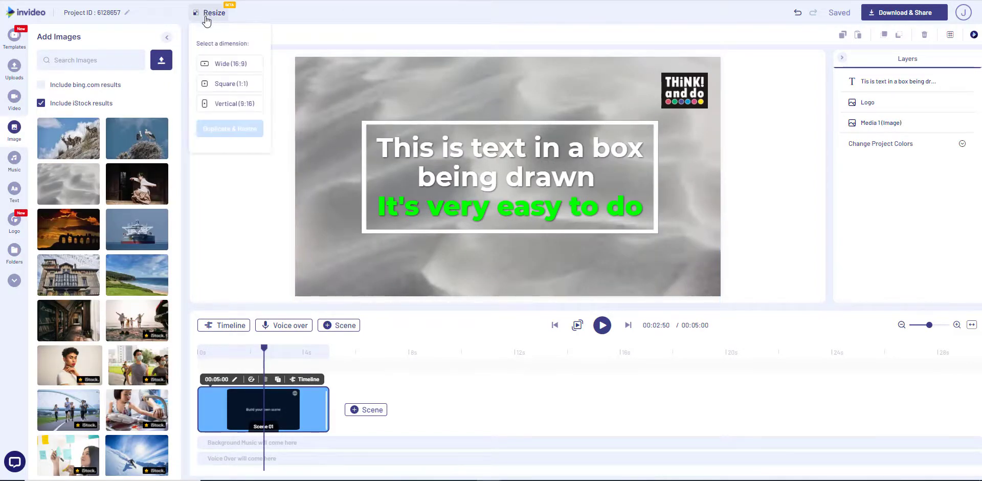
left_click(208, 102)
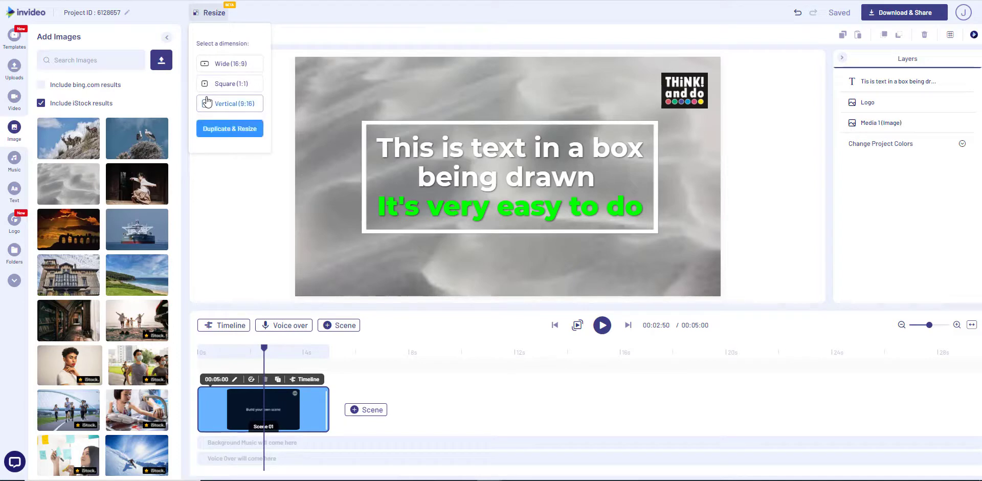
left_click(229, 130)
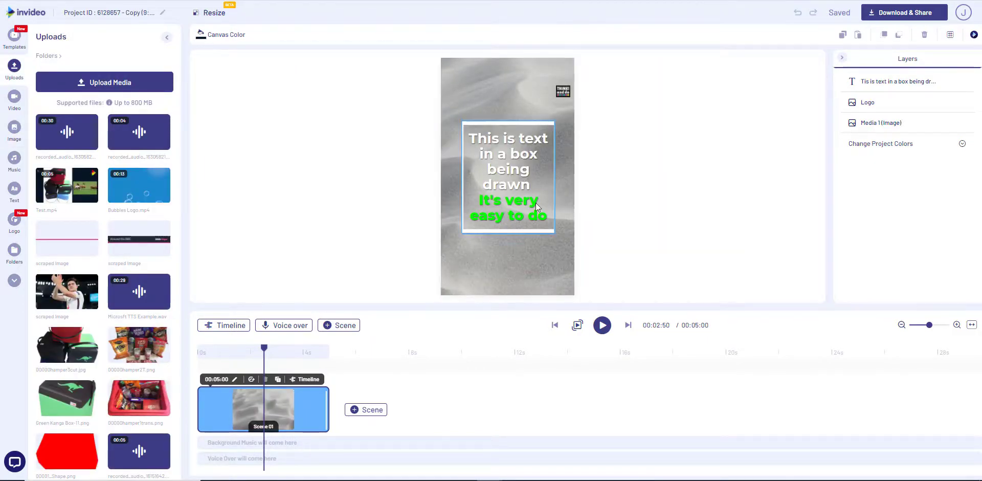
Extend the text box downwards and widen it slightly on its right side in the vertical copy.
left_click(515, 236)
left_click(512, 231)
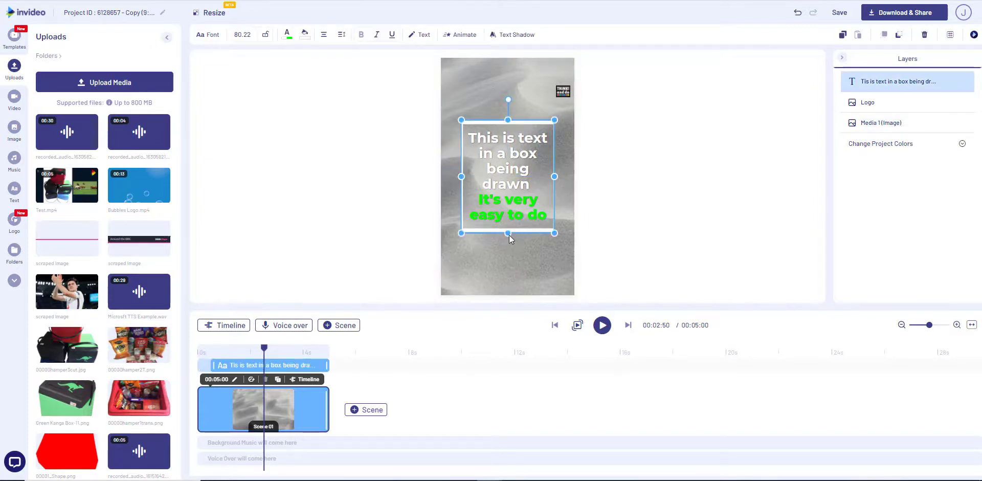
left_click_drag(510, 235, 509, 274)
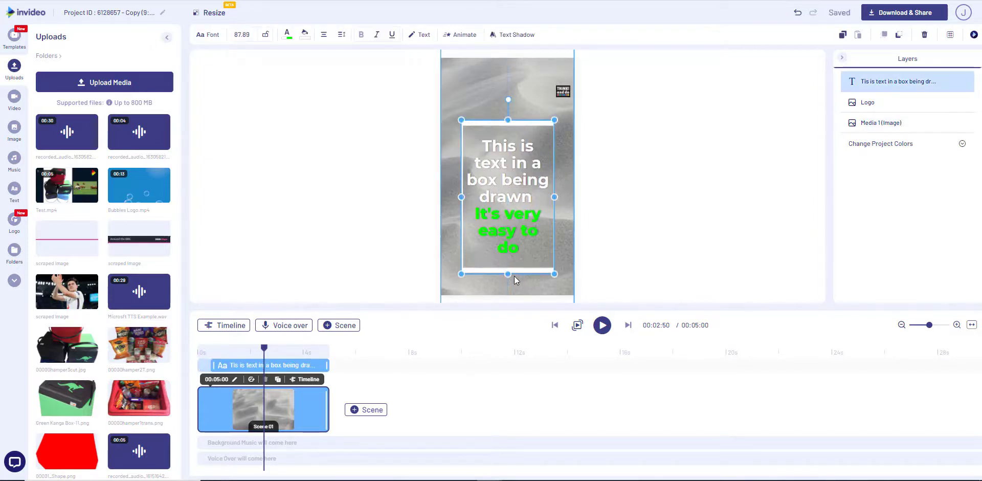
left_click_drag(557, 196, 563, 197)
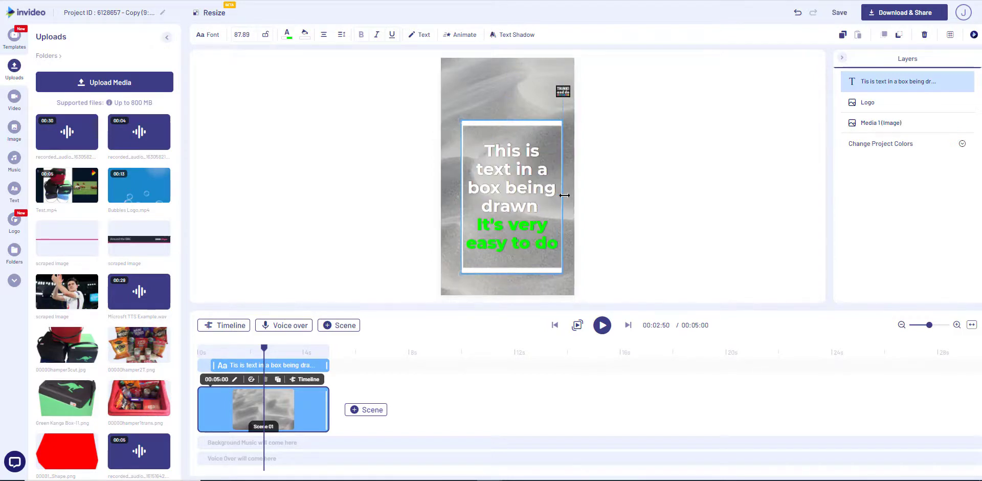
Enlarge the tiny logo and place it in the top-right corner of the vertical canvas.
left_click(565, 92)
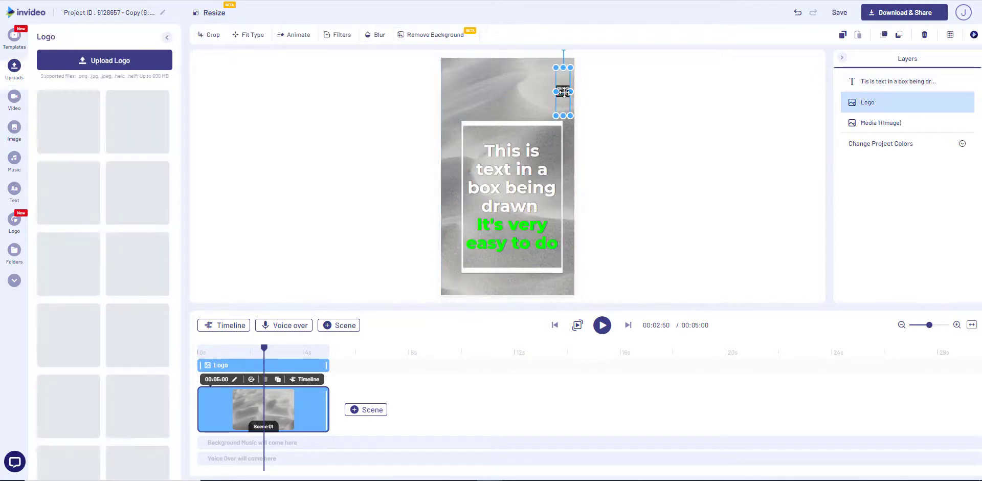
left_click_drag(563, 113, 546, 95)
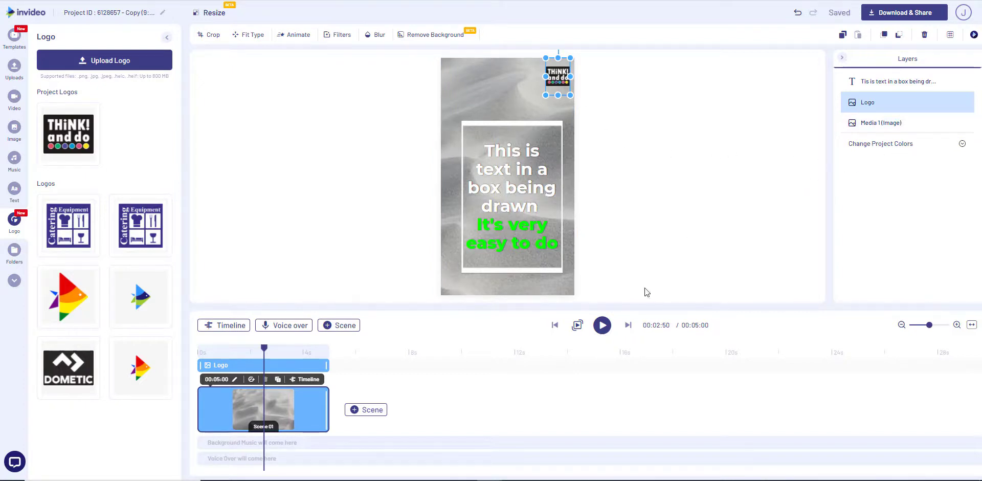
Play the vertical version from its beginning to preview the text box and logo layout.
left_click(263, 350)
left_click_drag(262, 350, 199, 350)
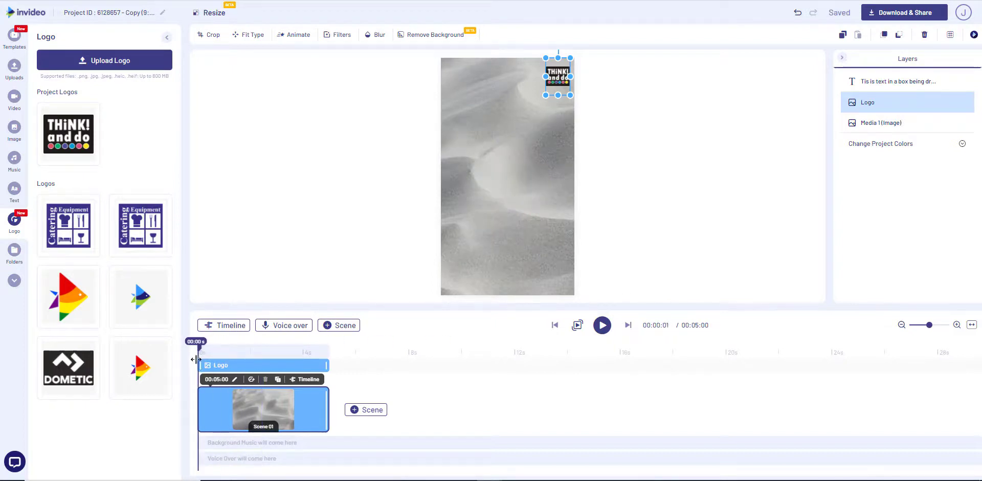
left_click(598, 328)
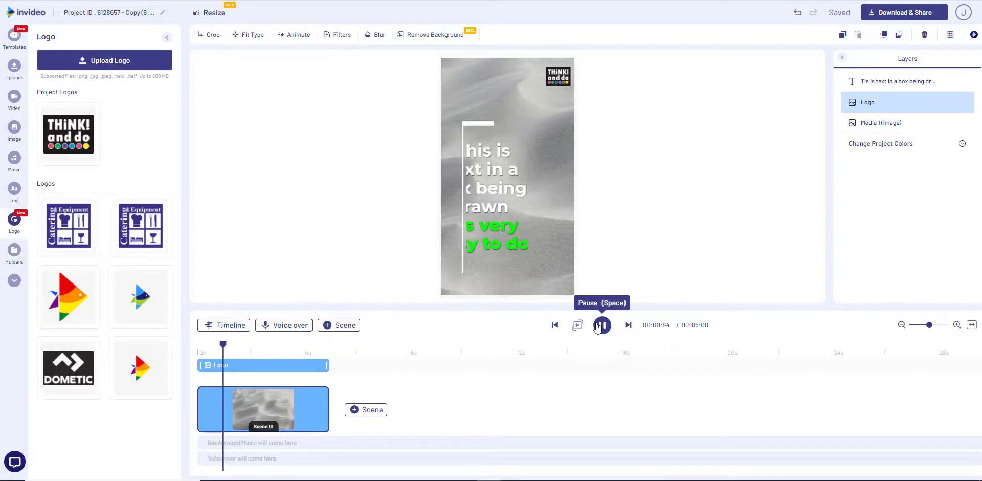